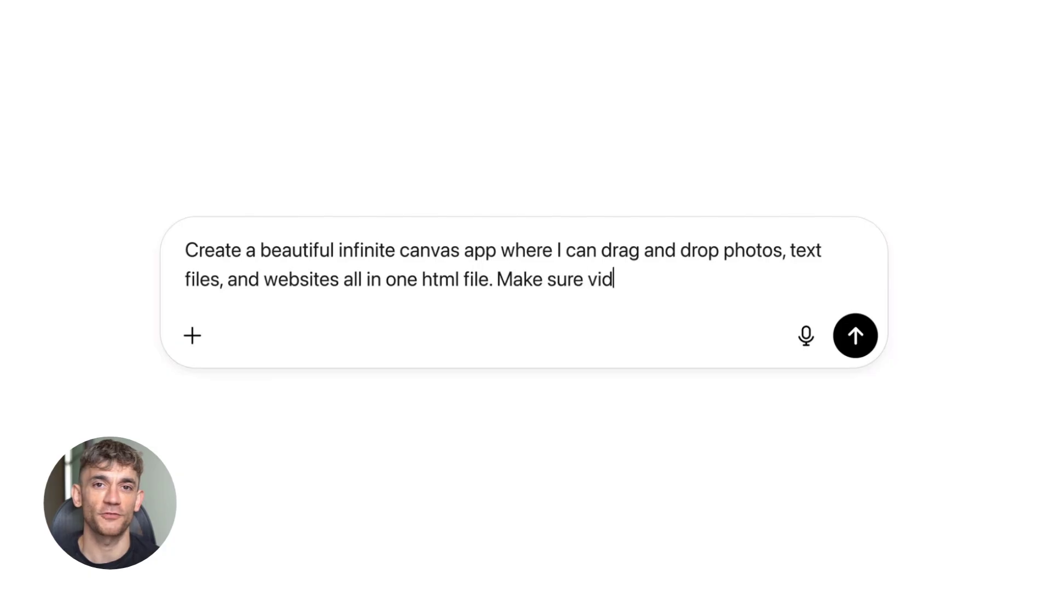
# - Ask for a beautiful infinite canvas app in one HTML file where photos, text files and websites can be dragged and dropped
pyautogui.write('I can drop links too.')
pyautogui.press('Return')
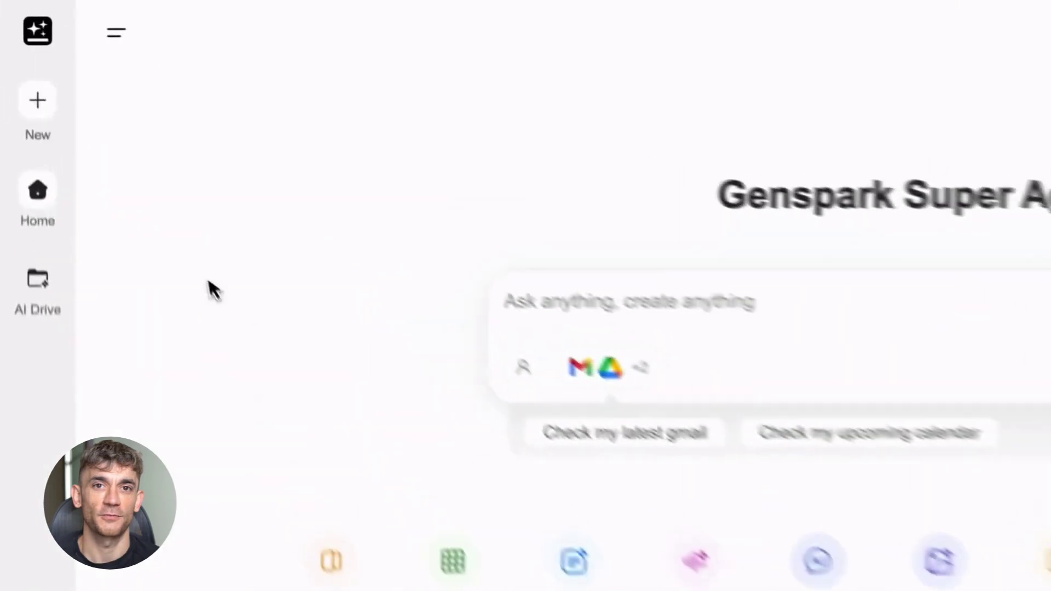
# - Start a new AI Chat in Genspark and choose a specific model in place of Mixture-of-Agents
pyautogui.moveTo(37, 116)
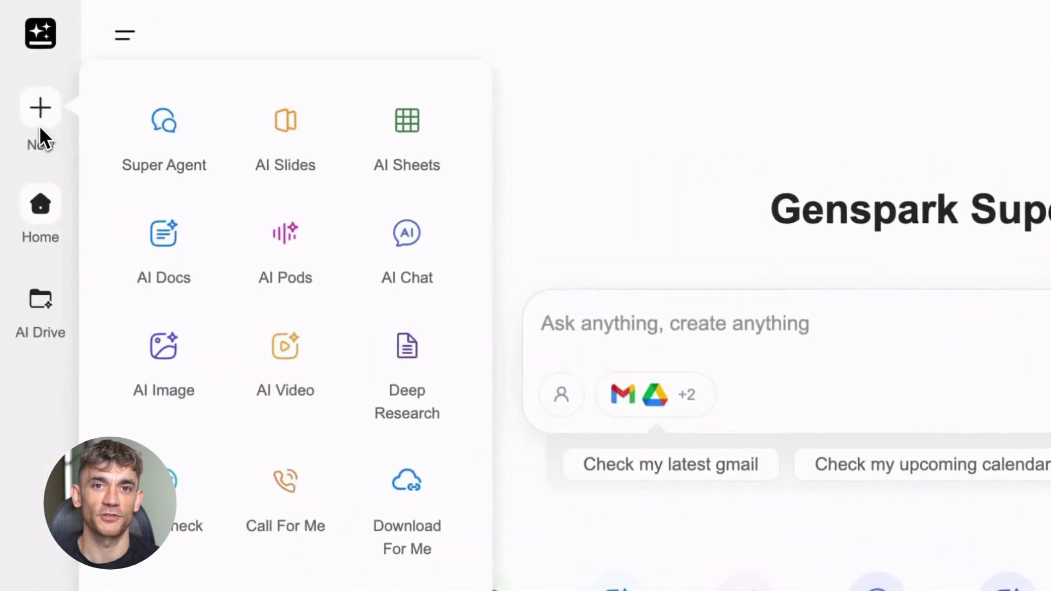
pyautogui.click(386, 265)
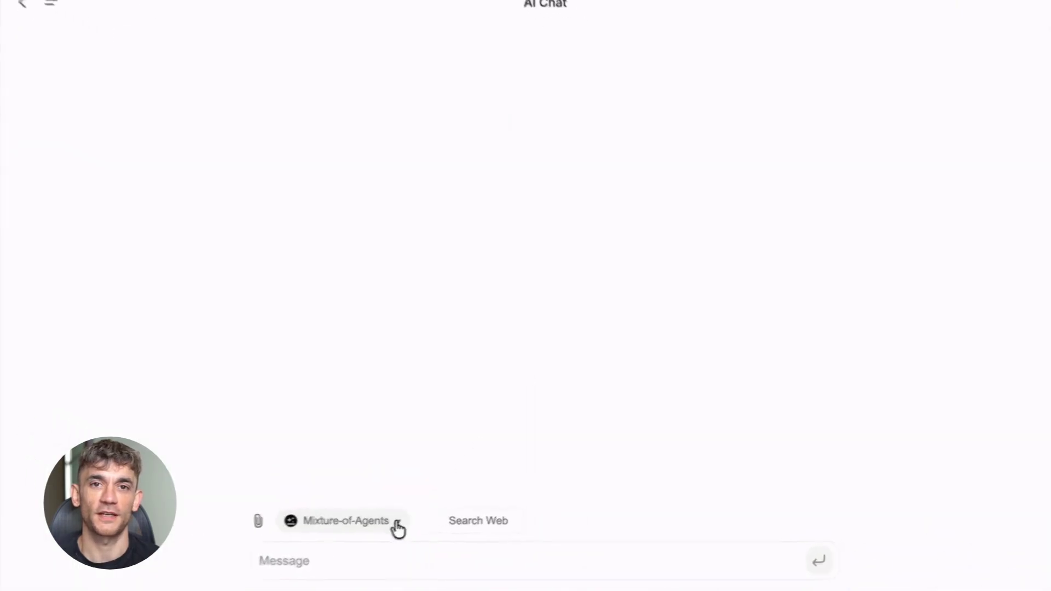
pyautogui.click(397, 523)
pyautogui.click(427, 224)
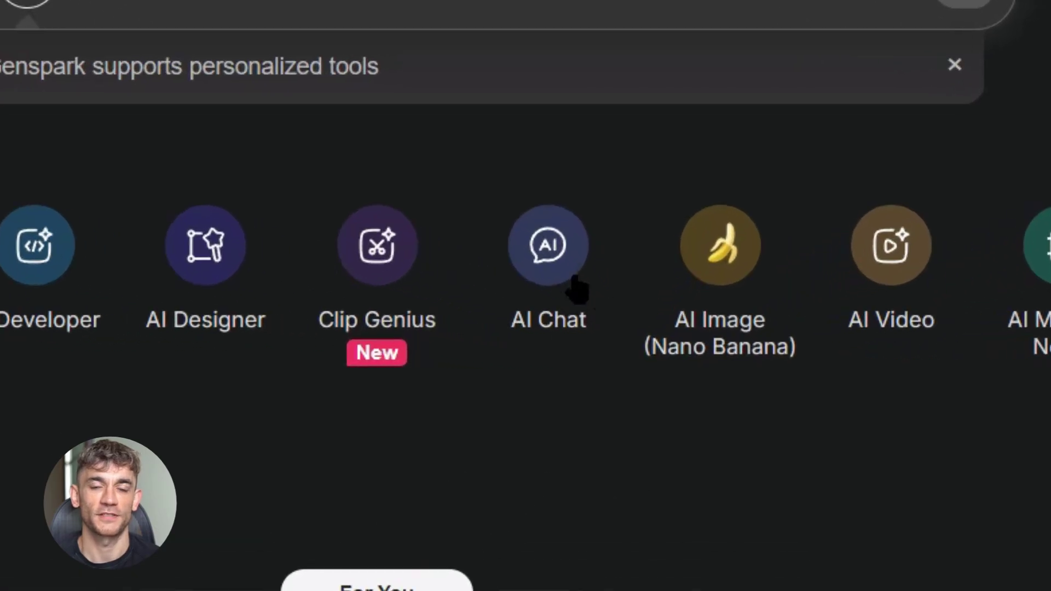
# - Open AI Chat from the Genspark home page, select the GPT-5 Pro model and get ready to write a message
pyautogui.moveTo(613, 316)
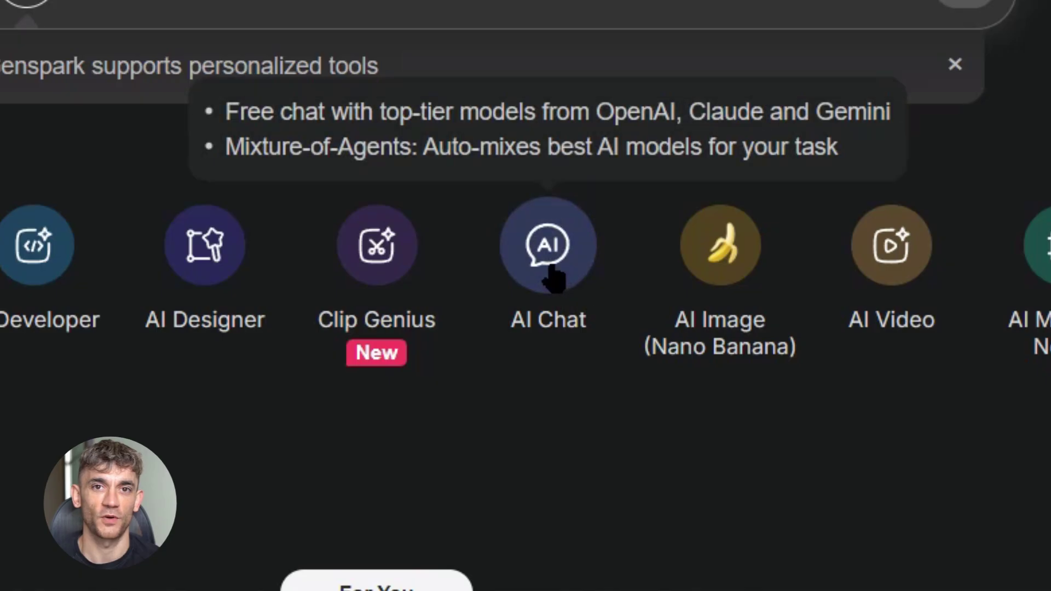
pyautogui.click(550, 268)
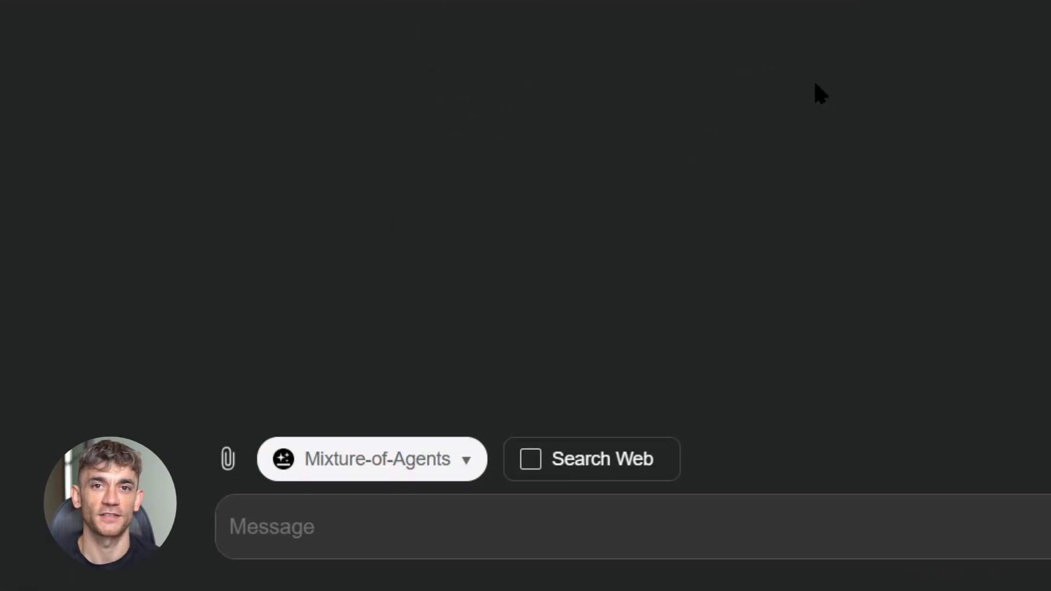
pyautogui.click(472, 458)
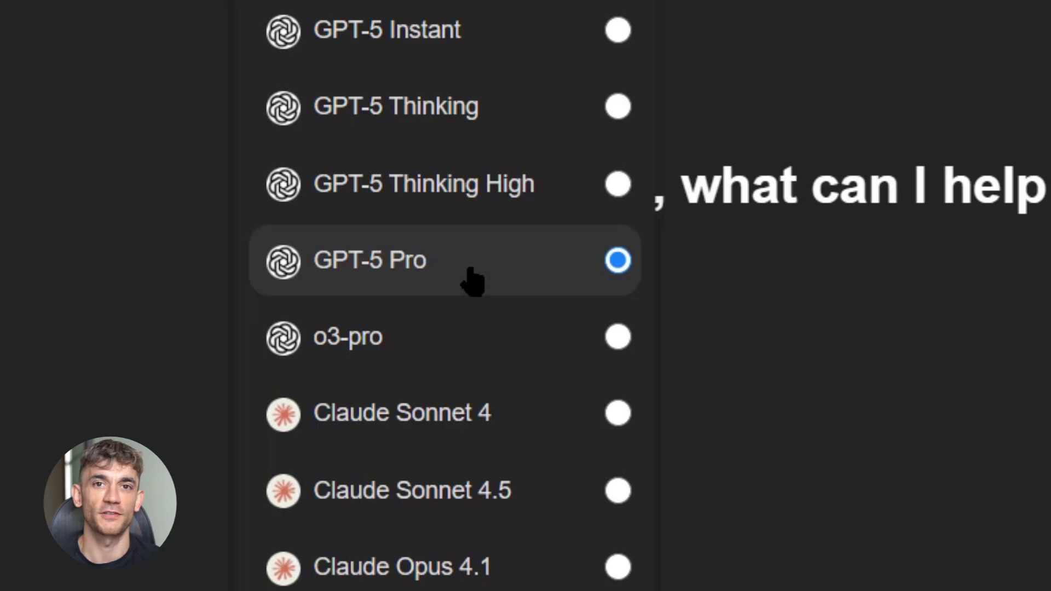
pyautogui.click(727, 438)
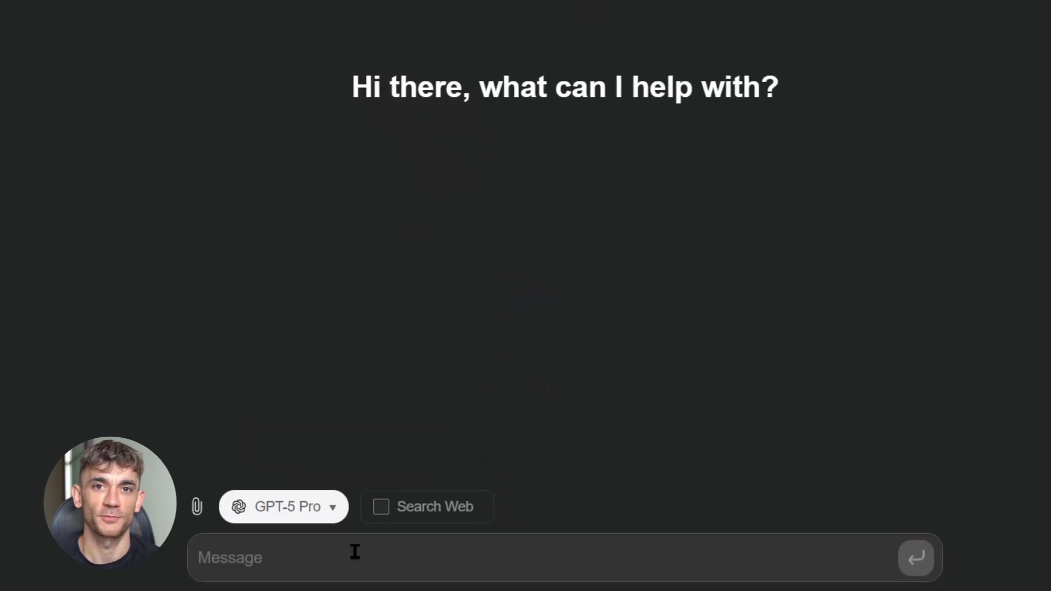
pyautogui.click(350, 540)
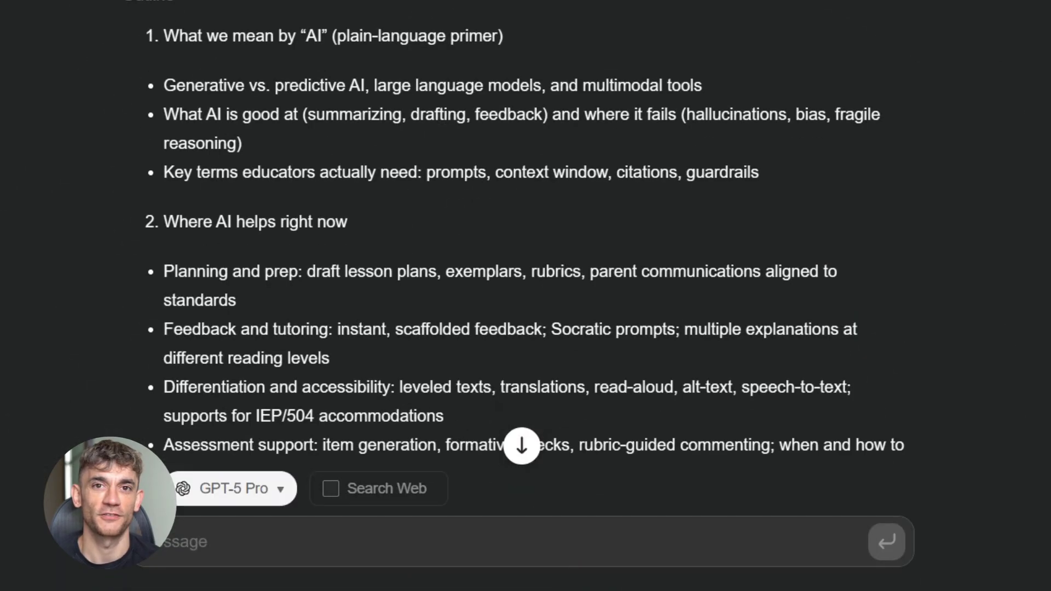
# - Review the generated outline on AI in education through to its Resources and templates section and closing note
pyautogui.scroll(-10, 524, 227)
pyautogui.scroll(-10, 517, 214)
pyautogui.scroll(-15, 522, 222)
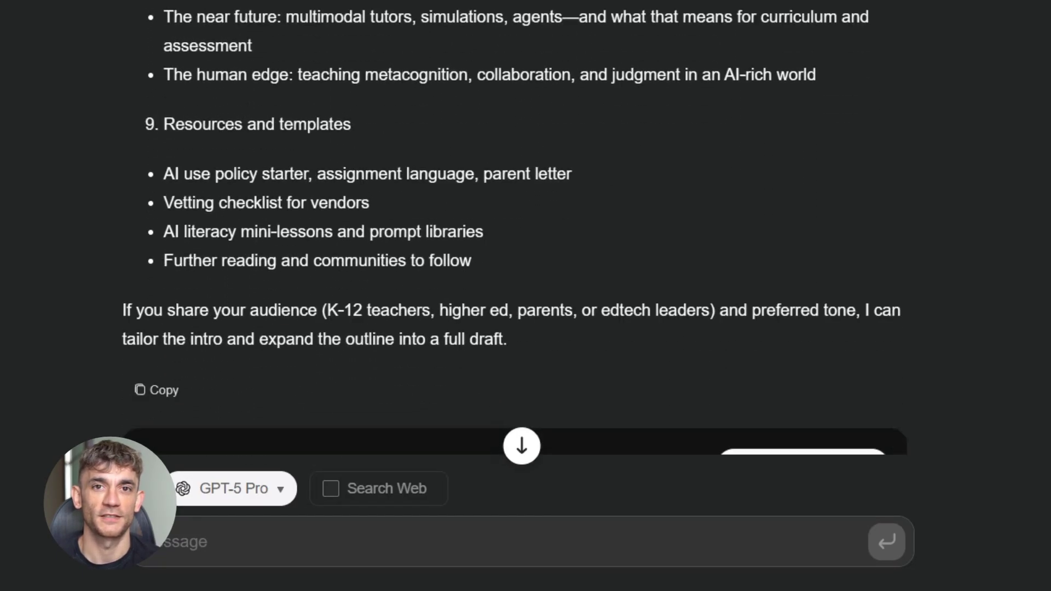
pyautogui.scroll(-3, 514, 219)
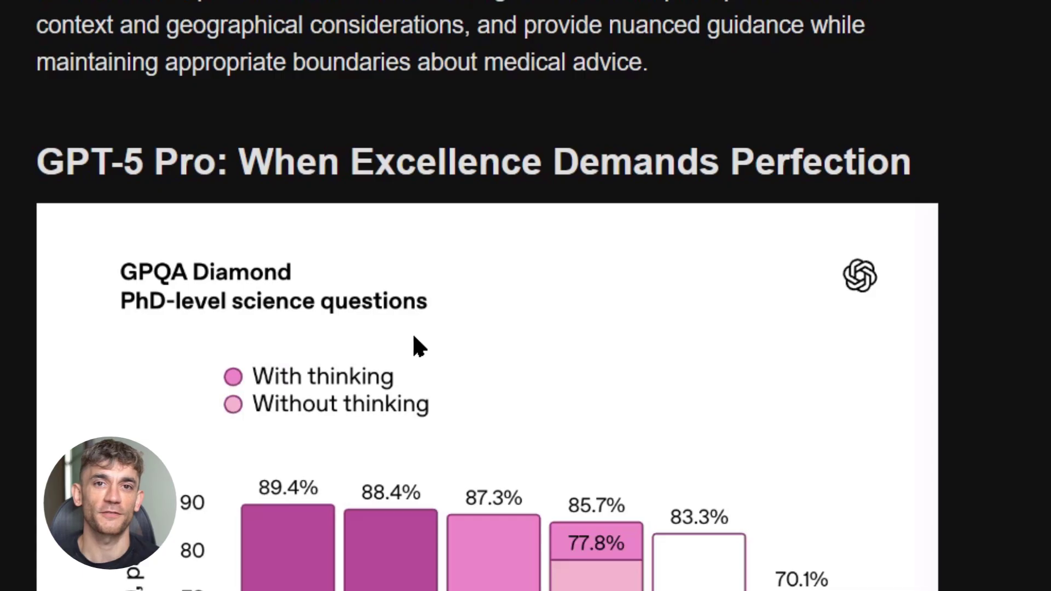
# - Examine the GPT-5 Pro article's GPQA Diamond chart, its domain score comparison table and the GPT-5 Mini section
pyautogui.scroll(-5, 417, 347)
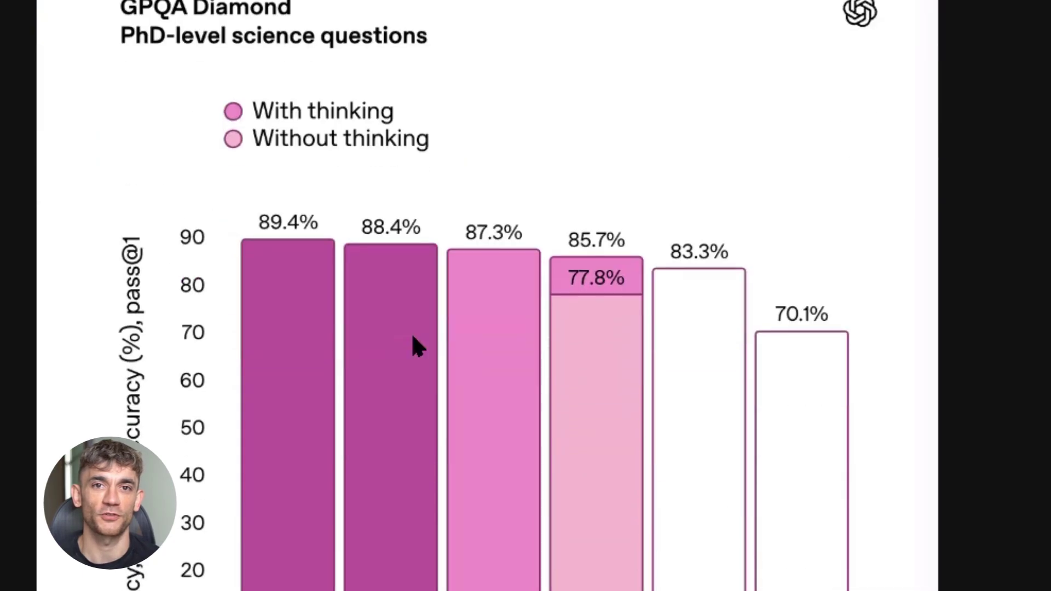
pyautogui.scroll(-20, 414, 338)
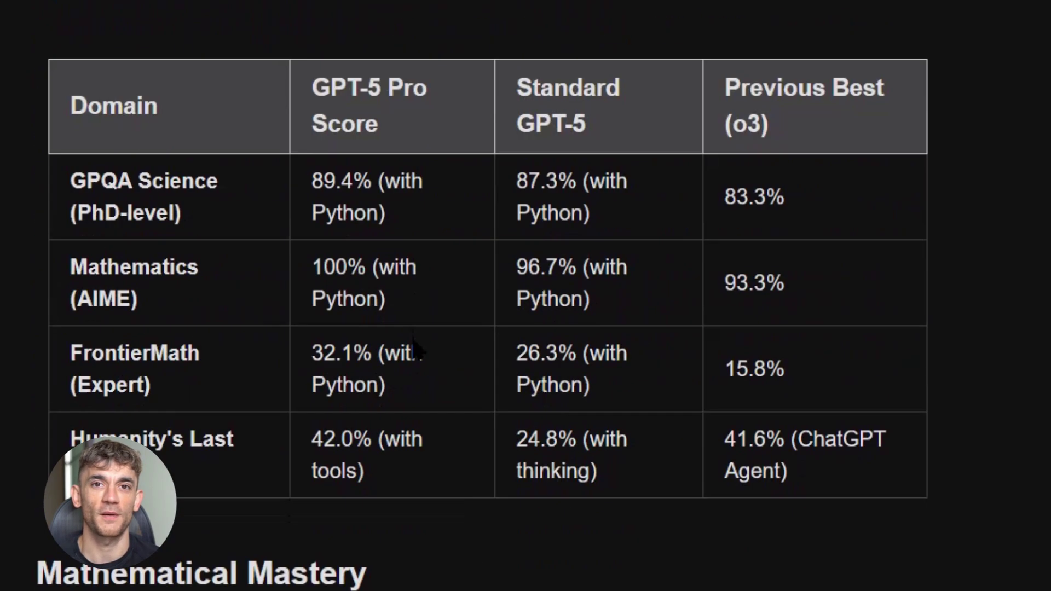
pyautogui.scroll(-20, 415, 348)
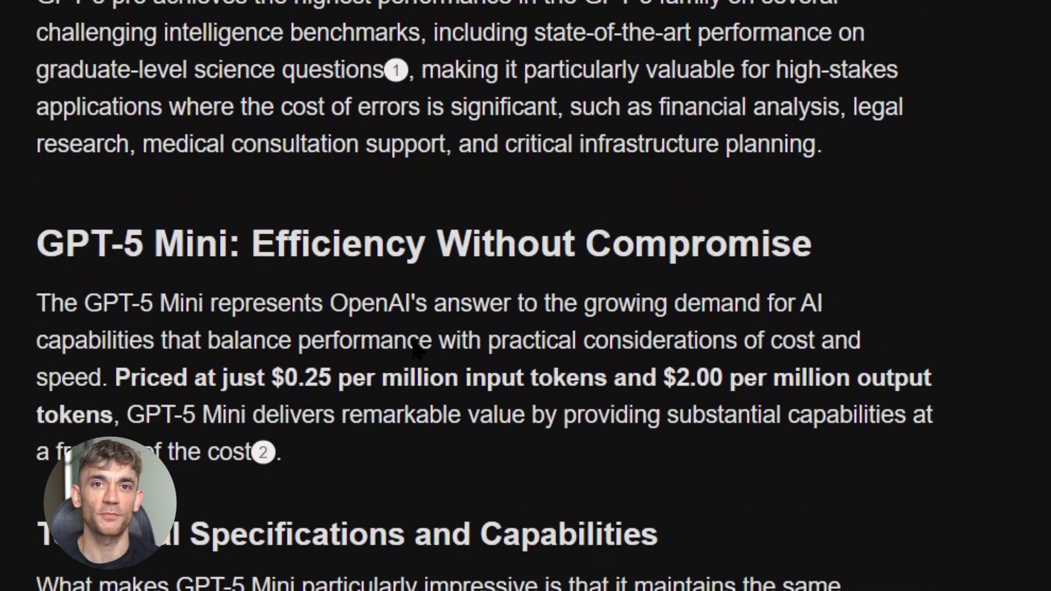
pyautogui.scroll(-4, 414, 348)
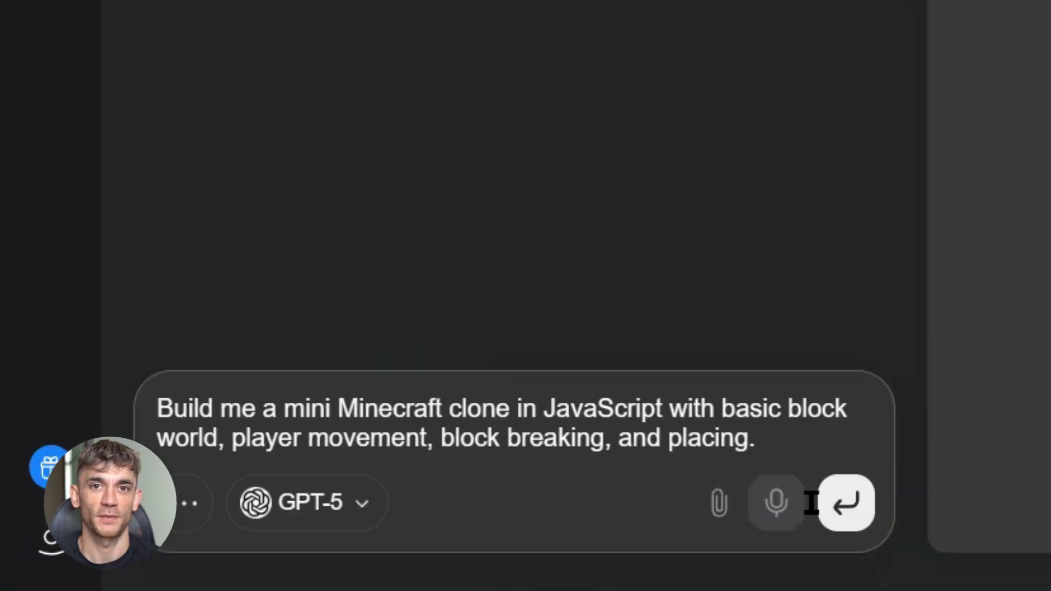
# - Submit the GPT-5 prompt to build a mini Minecraft clone in JavaScript with a basic block world, player movement, block breaking and placing
pyautogui.click(846, 506)
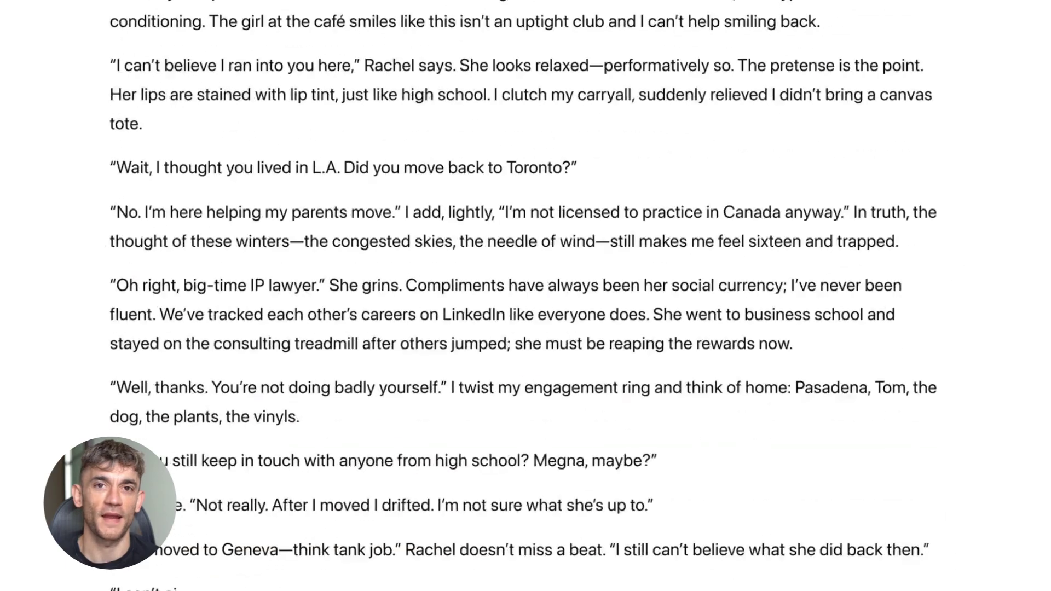
# - Quote the "Do you have proof?" line of the story in ChatGPT and ask whether the quote makes sense
pyautogui.moveTo(96, 207); pyautogui.dragTo(655, 219)
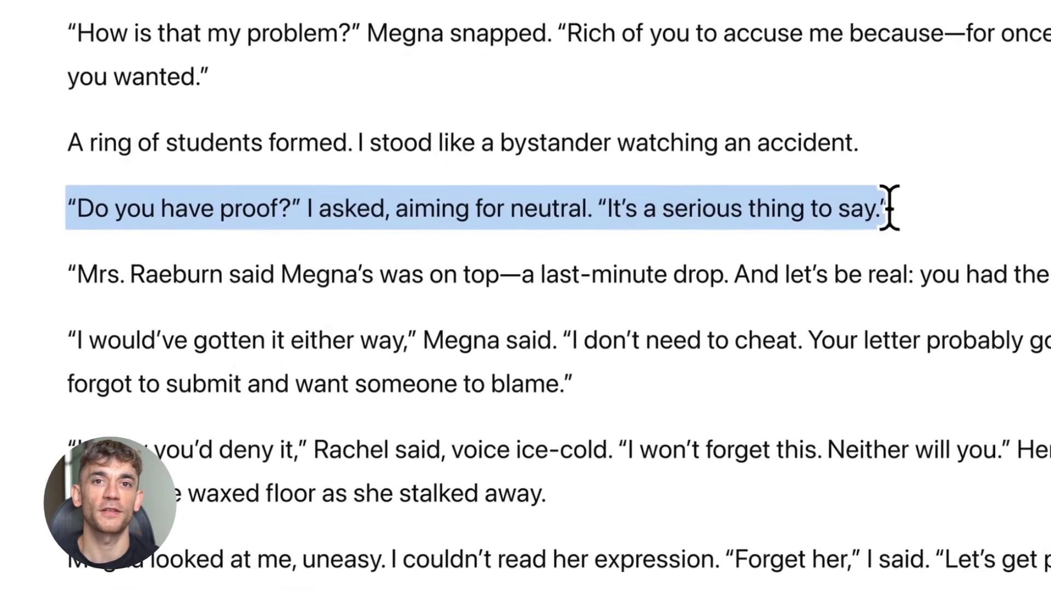
pyautogui.click(375, 179)
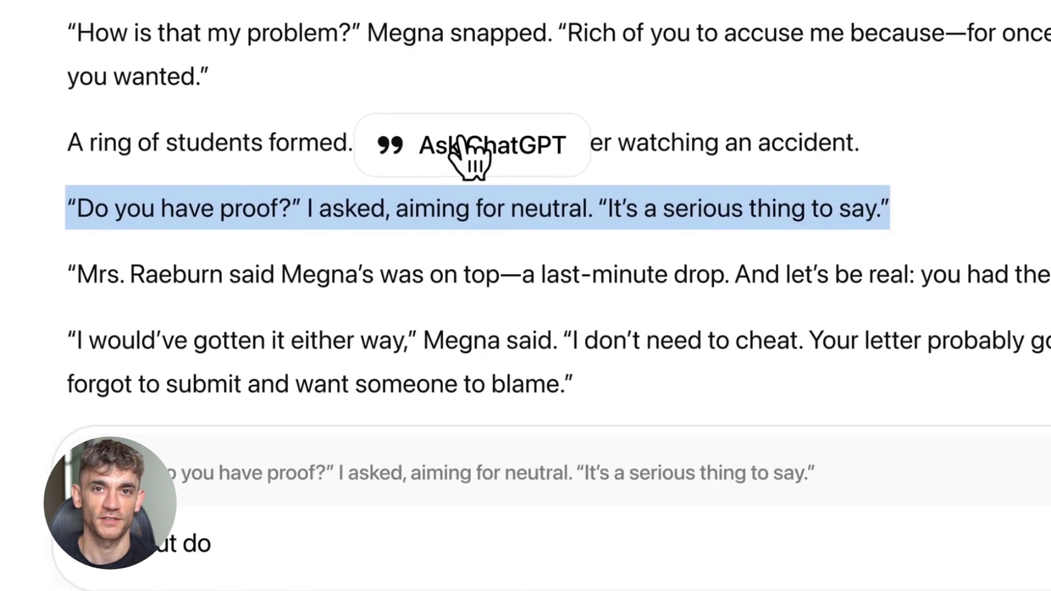
pyautogui.write('es this quote make sense')
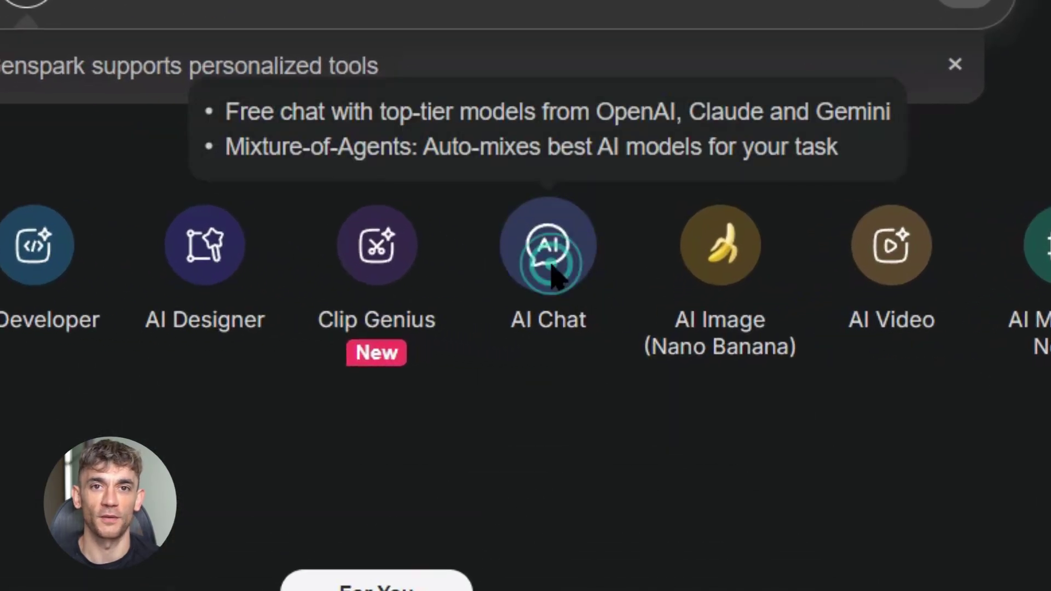
# - Open Genspark's AI Chat and switch its model from Mixture-of-Agents to GPT-5 Pro
pyautogui.click(550, 265)
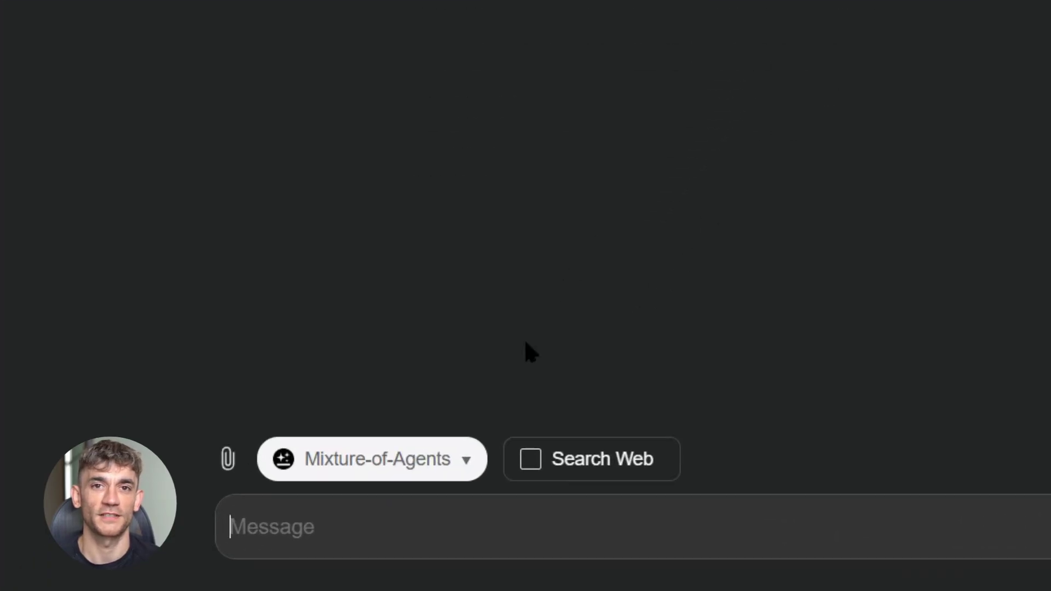
pyautogui.click(472, 455)
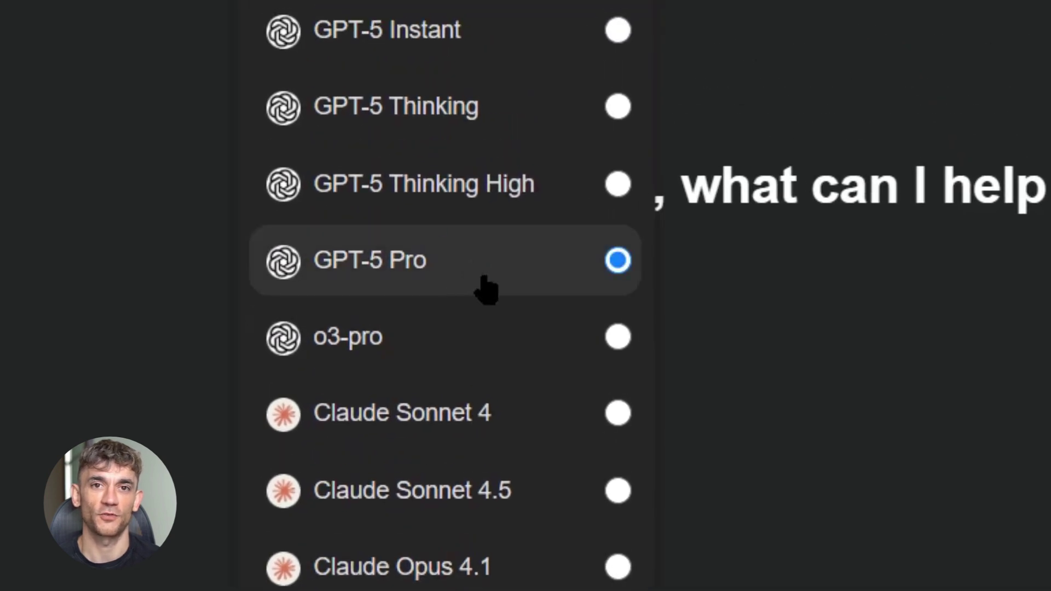
pyautogui.click(727, 433)
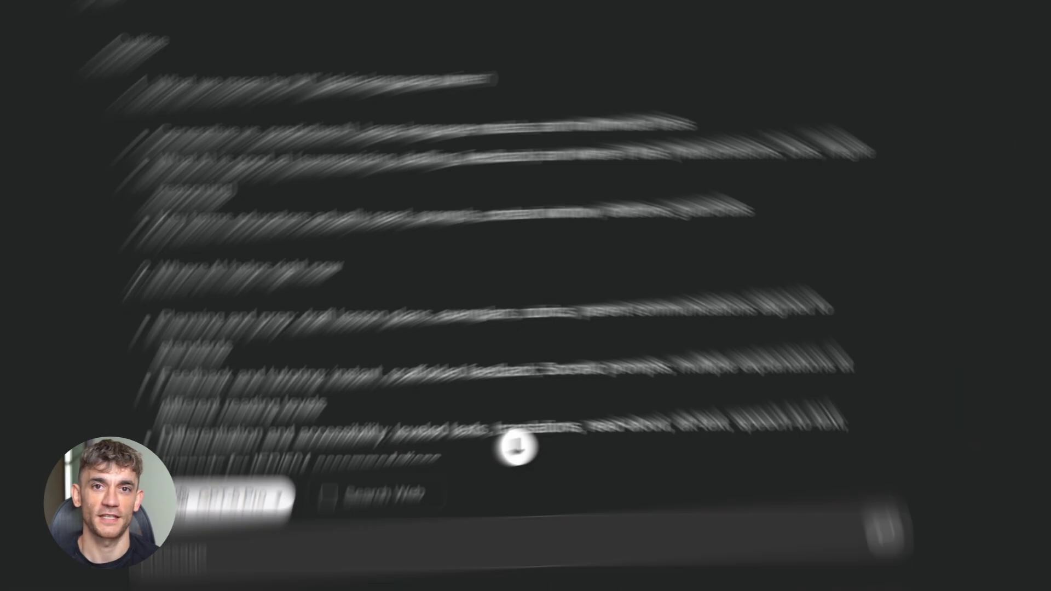
# - Read through the GPT-5 Pro outline on AI in education, from the plain-language primer to the classroom snapshots and policy sections
pyautogui.scroll(-3, 520, 246)
pyautogui.scroll(-9, 519, 247)
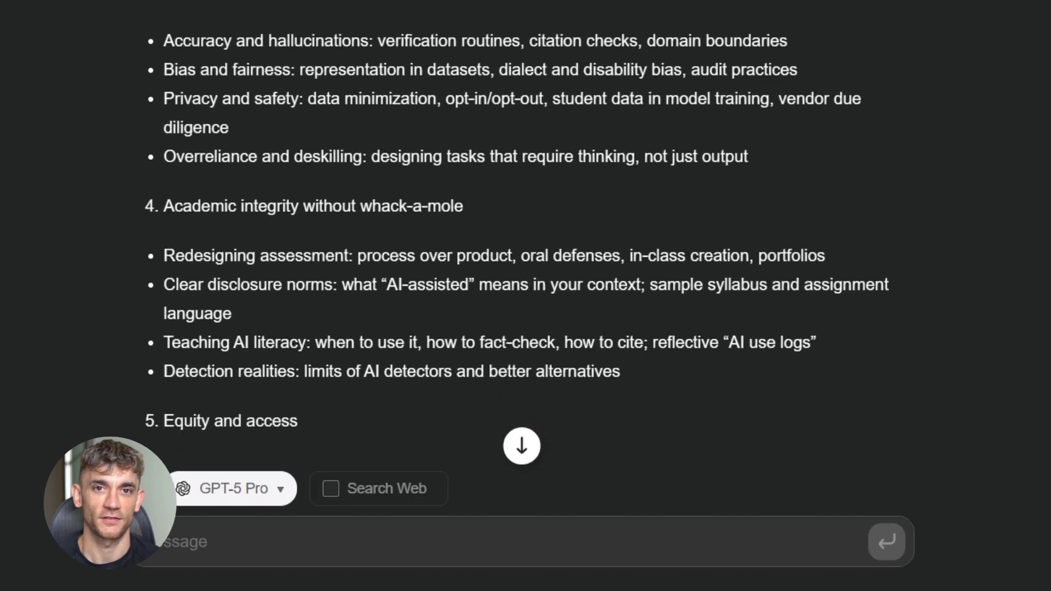
pyautogui.scroll(-9, 517, 221)
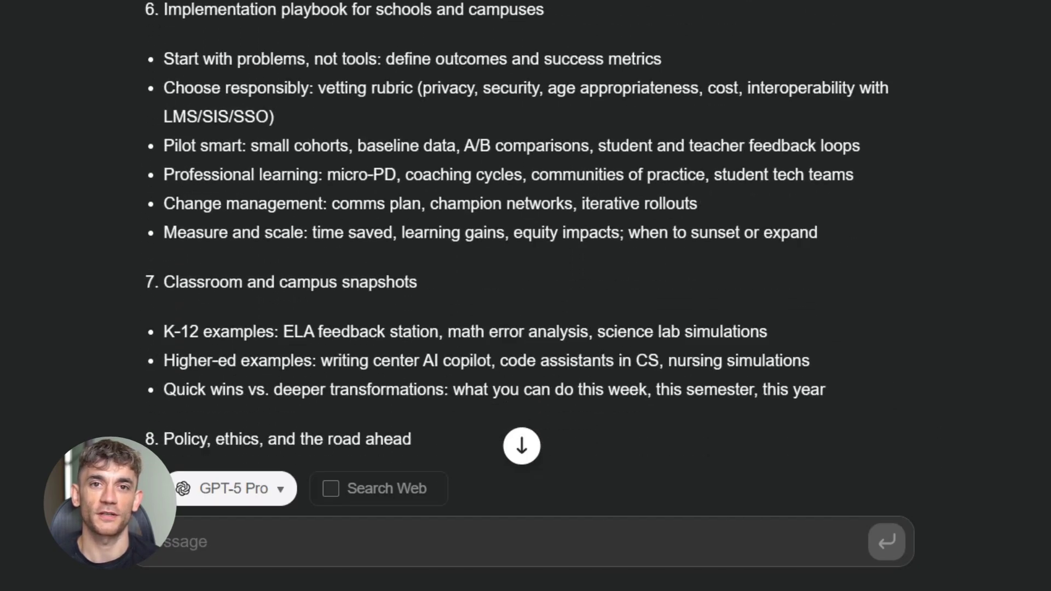
pyautogui.scroll(-7, 514, 219)
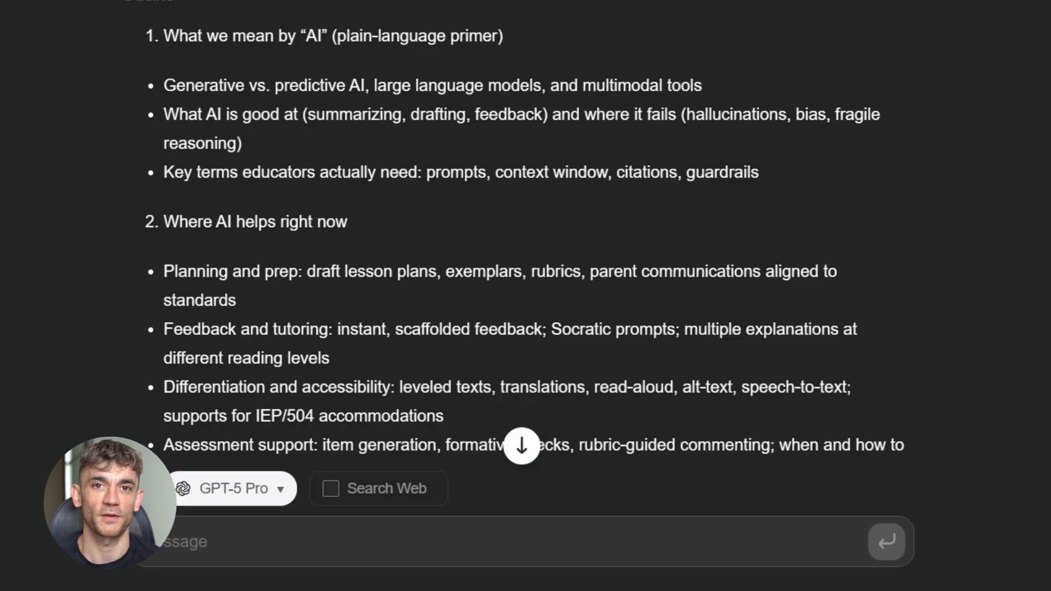
pyautogui.scroll(-4, 520, 246)
pyautogui.scroll(-9, 517, 227)
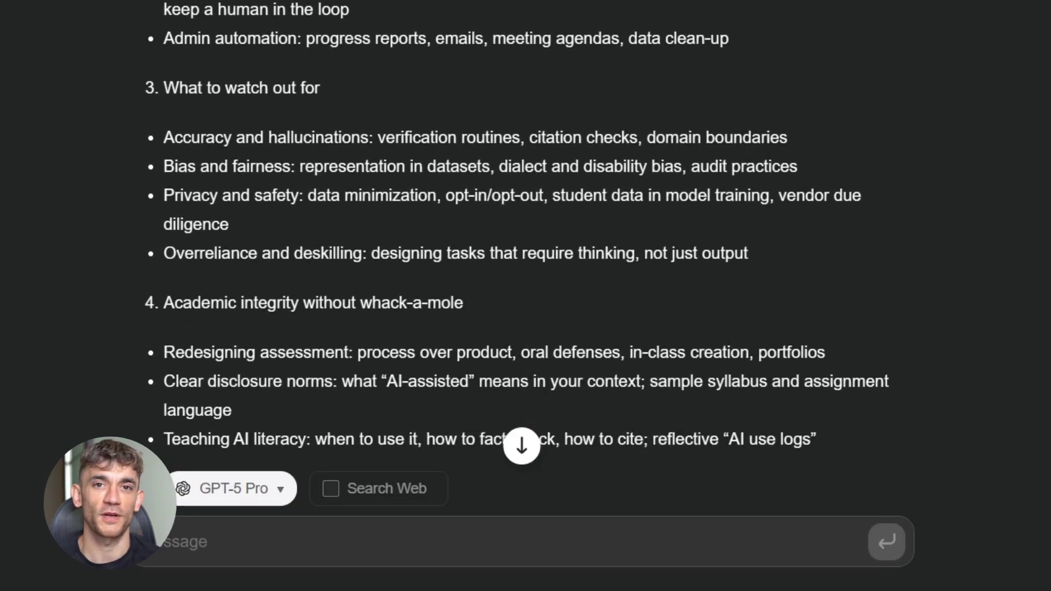
pyautogui.scroll(-12, 517, 228)
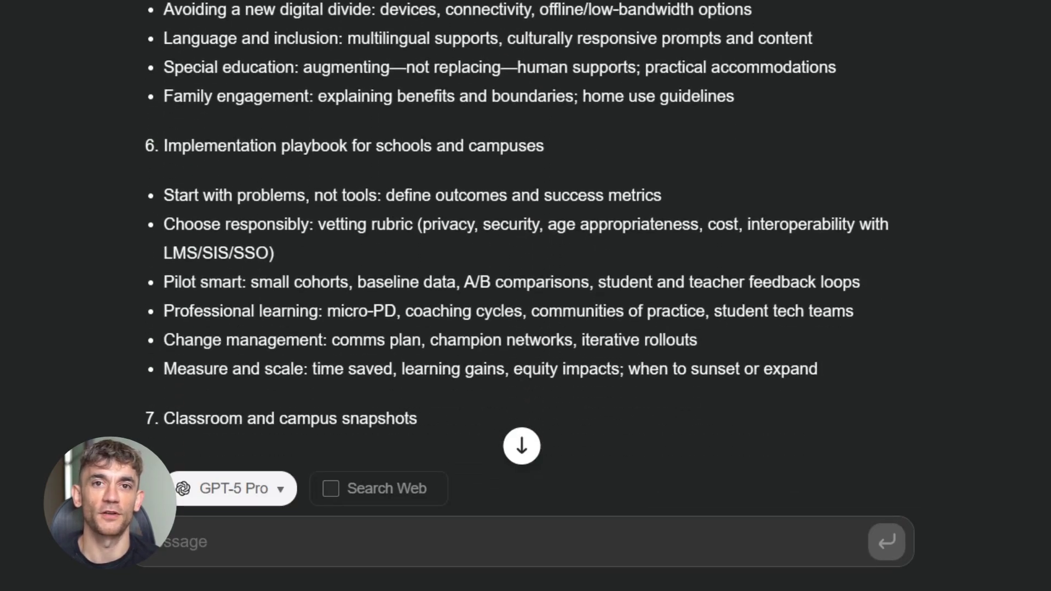
pyautogui.scroll(-6, 517, 227)
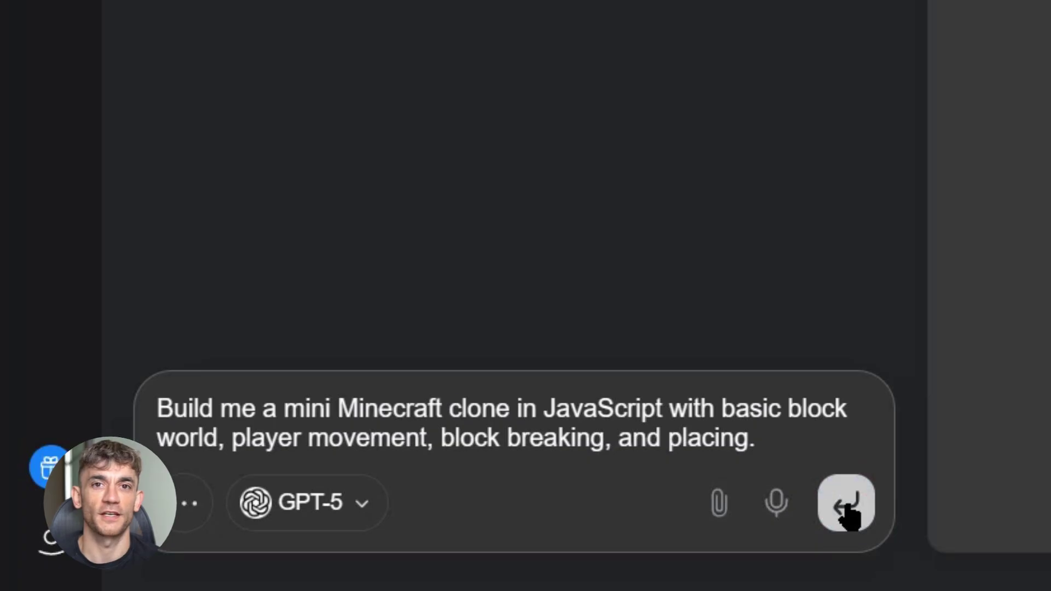
# - Send GPT-5 the request for a mini Minecraft clone in JavaScript with player movement, block breaking and placing
pyautogui.click(847, 515)
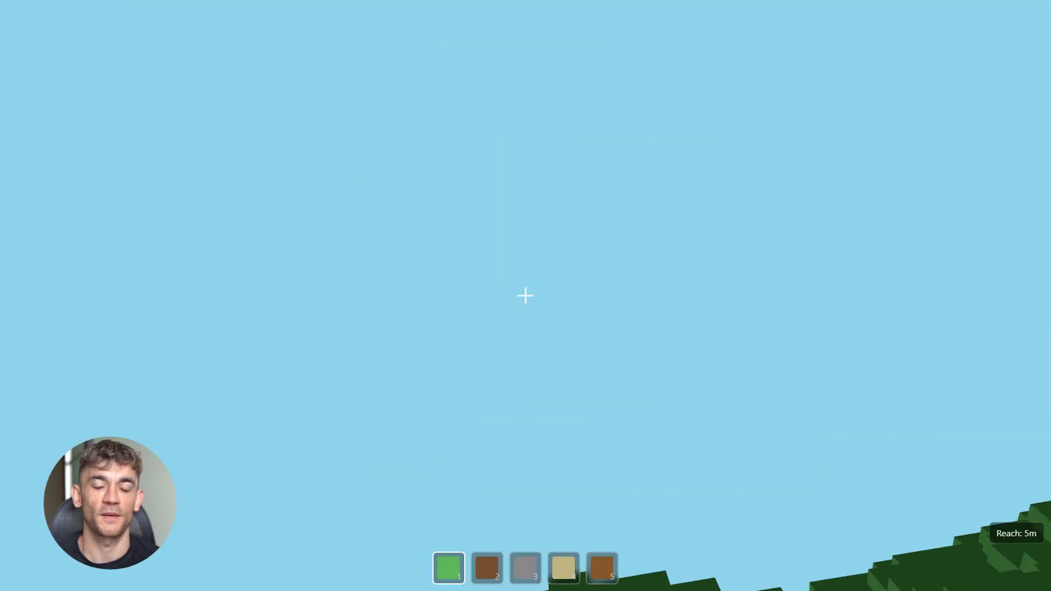
# - Test player movement in the generated Minecraft clone by walking across the terrain and jumping up the green blocks
pyautogui.press('s')
pyautogui.press('d')
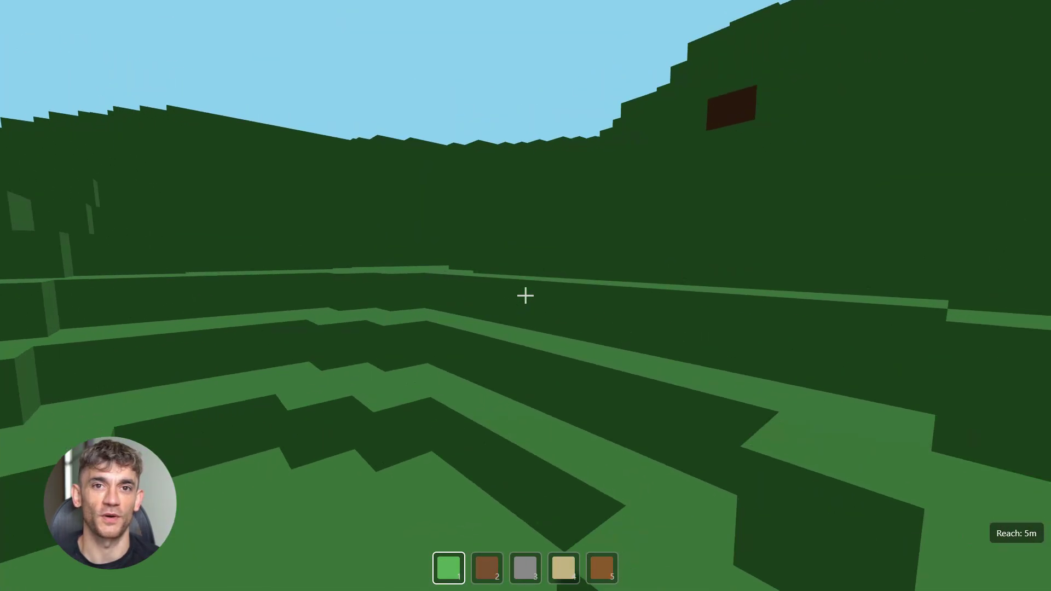
pyautogui.press('a')
pyautogui.press('w')
pyautogui.press('w')
pyautogui.press('space')
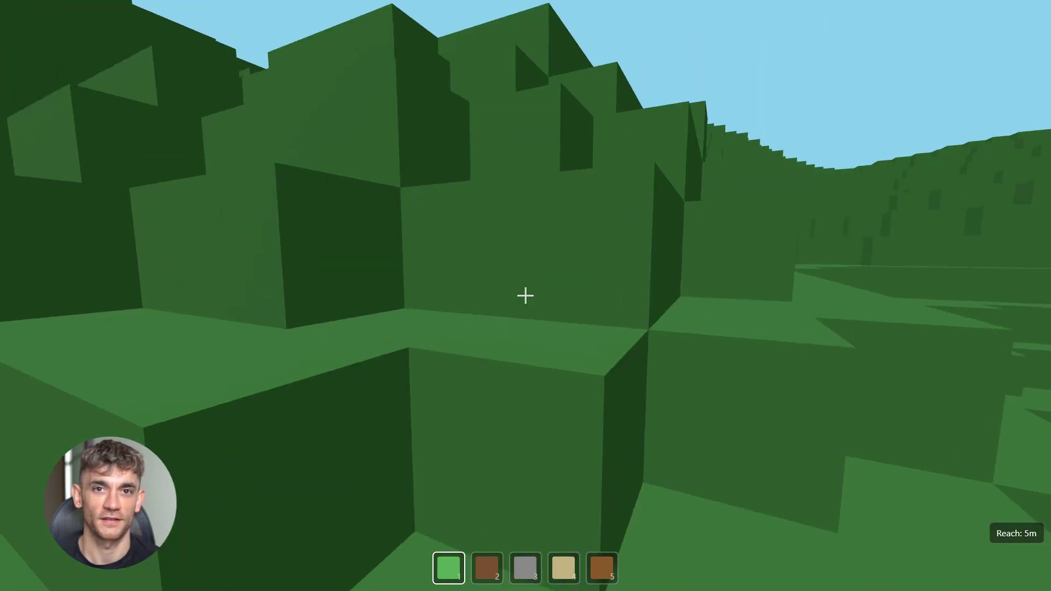
pyautogui.press('w')
pyautogui.press('space')
# - Test block breaking by removing several green blocks from the terrain while moving and jumping forward
pyautogui.click(525, 295)
pyautogui.press('w')
pyautogui.press('space')
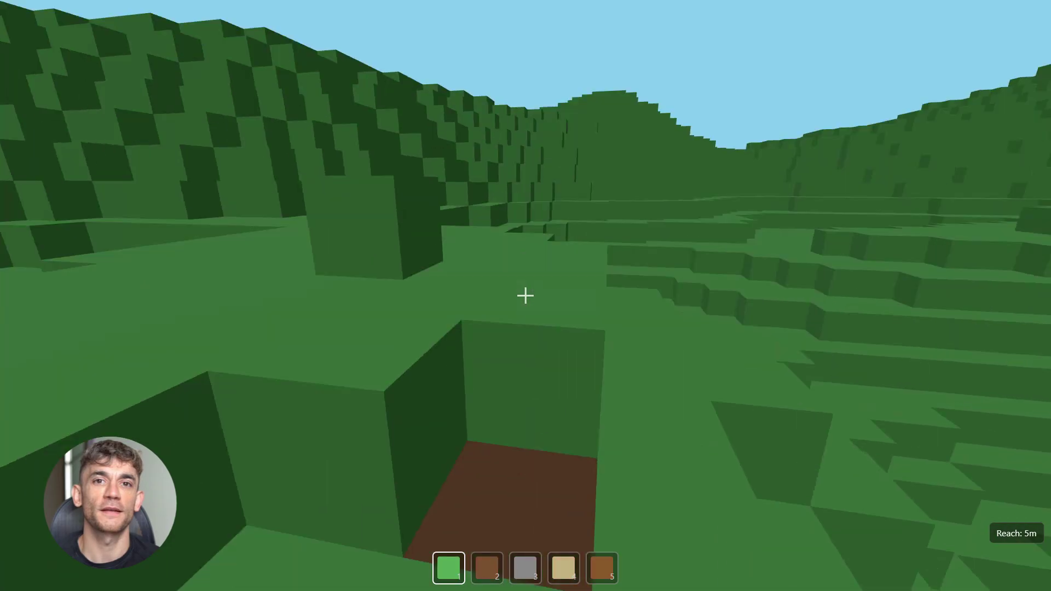
pyautogui.click(526, 296)
pyautogui.click(525, 295)
pyautogui.click(526, 296)
pyautogui.press('w')
pyautogui.press('space')
pyautogui.click(525, 295)
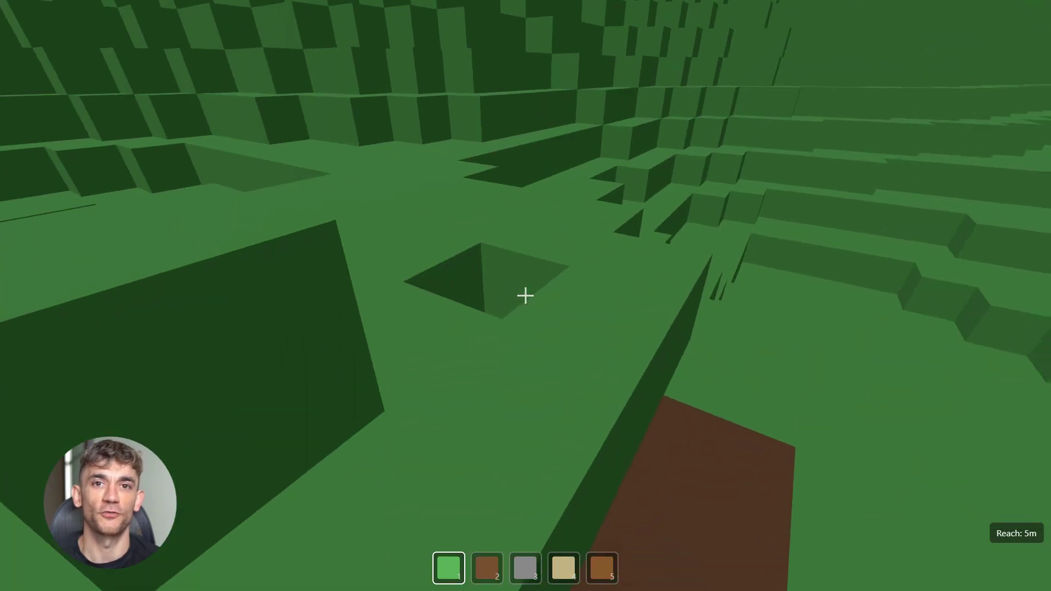
pyautogui.click(525, 295)
# - Test block placing on the terrain, including with the grey block from slot 3, and step back from it
pyautogui.rightClick(525, 296)
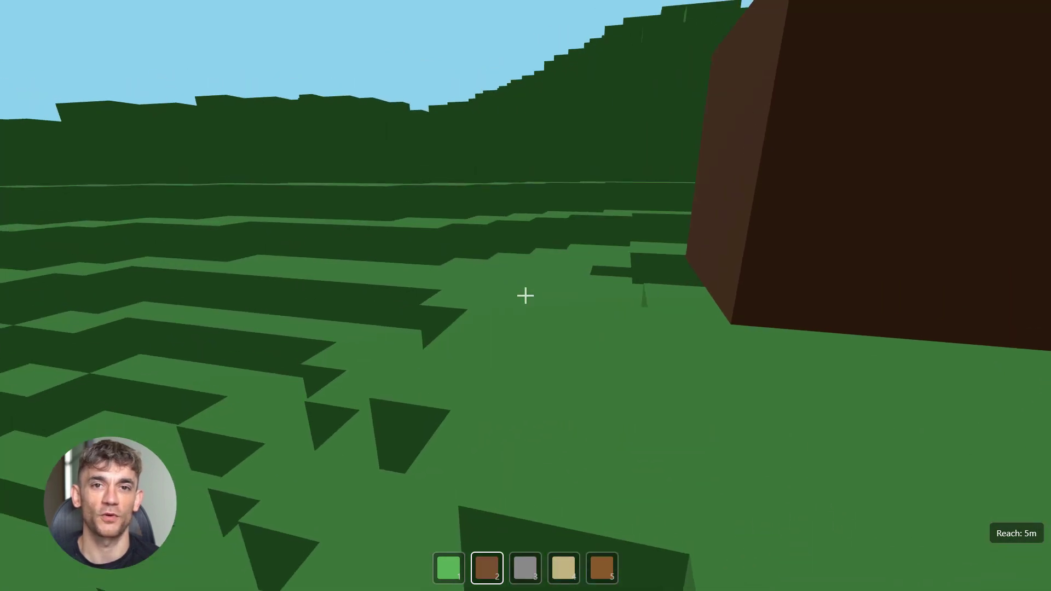
pyautogui.press('3')
pyautogui.rightClick(525, 295)
pyautogui.press('s')
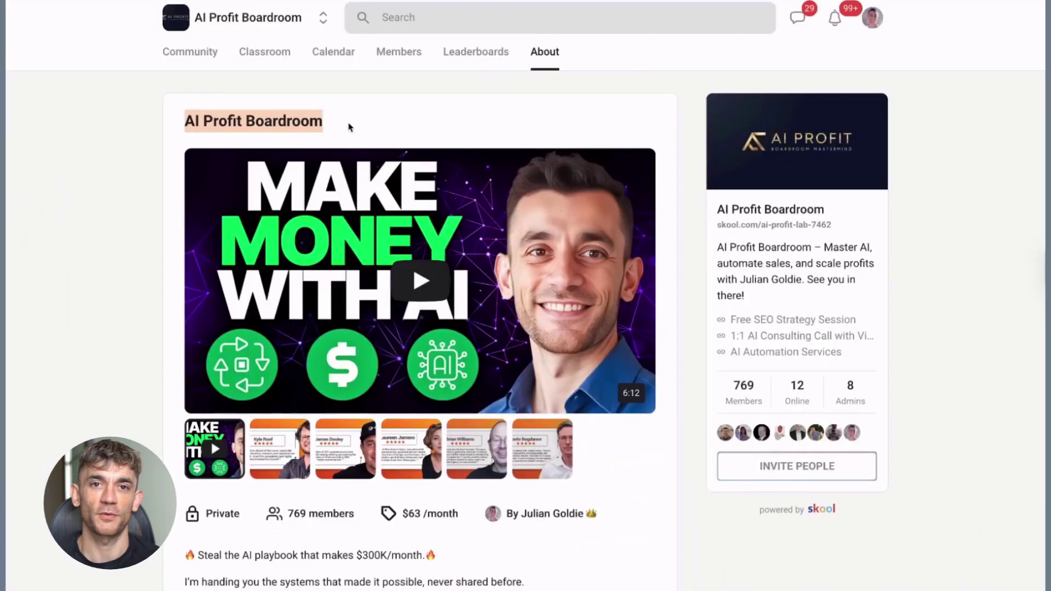
# - Open the AI Profit Boardroom classroom and look through its course cards
pyautogui.click(368, 122)
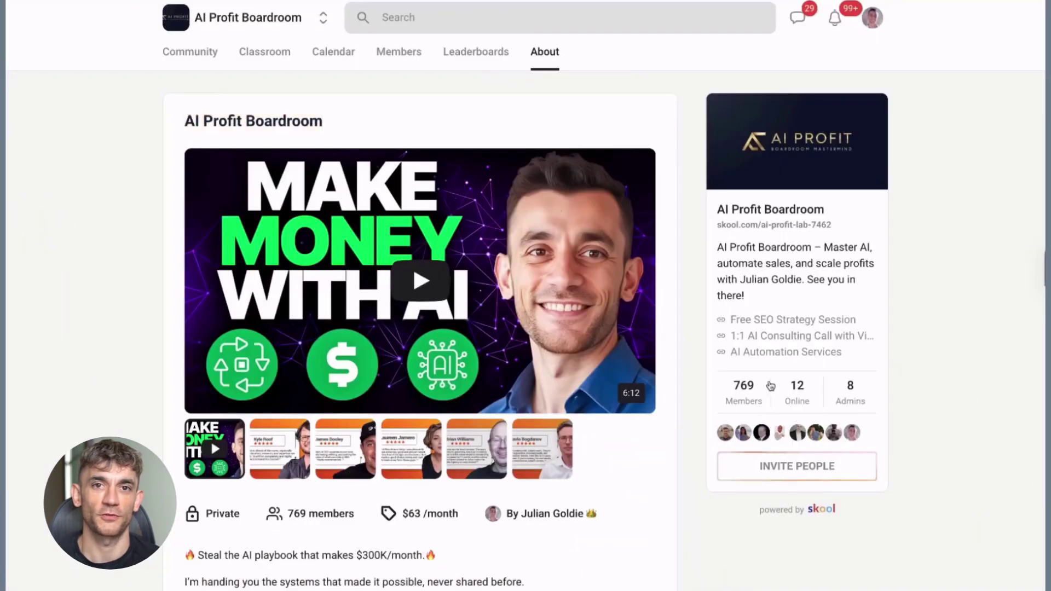
pyautogui.click(266, 53)
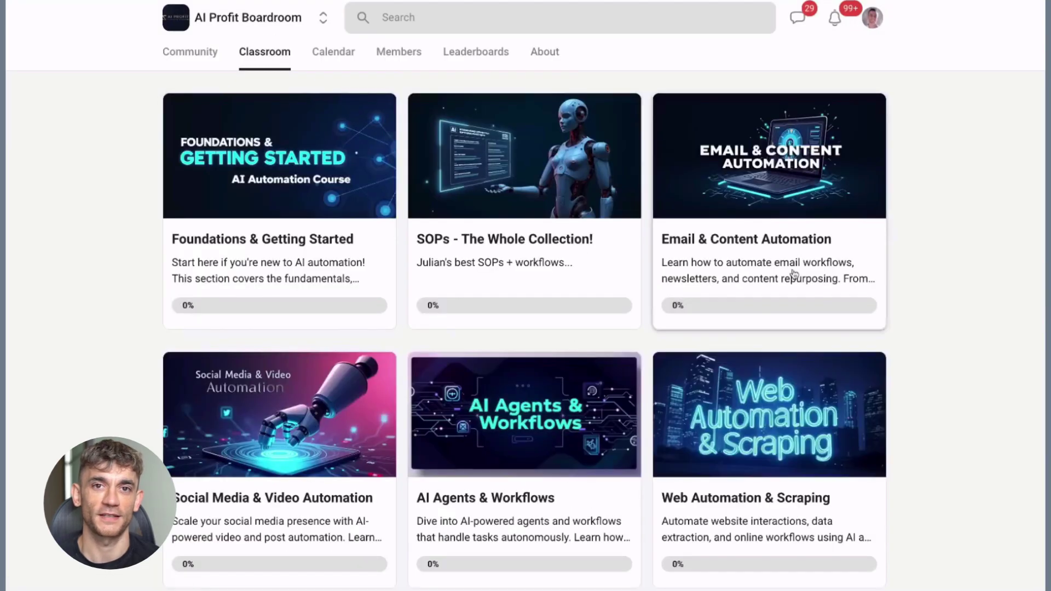
pyautogui.scroll(-4, 706, 332)
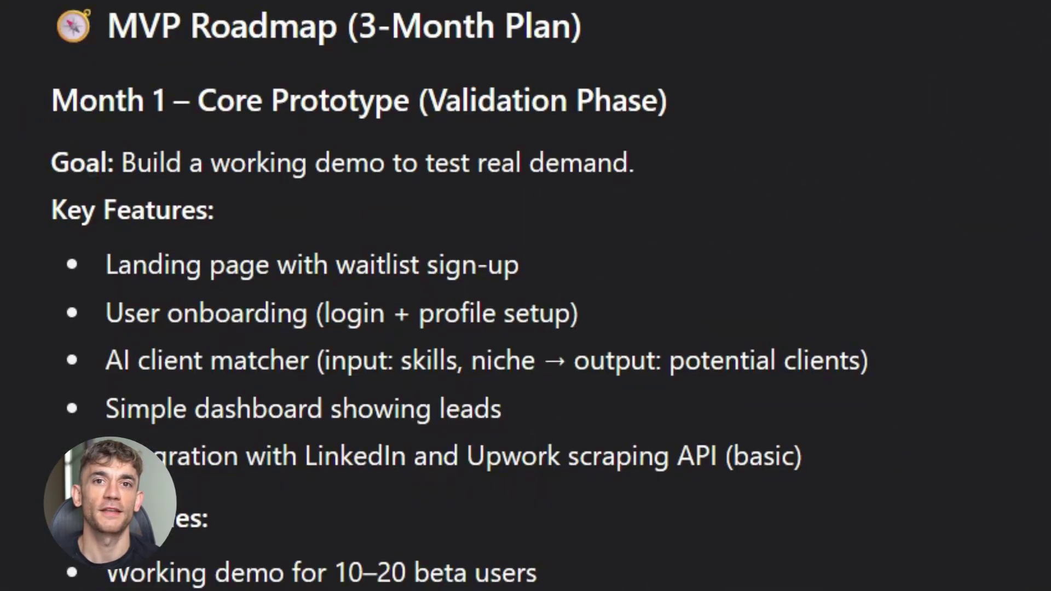
# - Review the generated startup MVP roadmap, from the three monthly plans through the feature list to the described design mockups
pyautogui.scroll(-5, 525, 296)
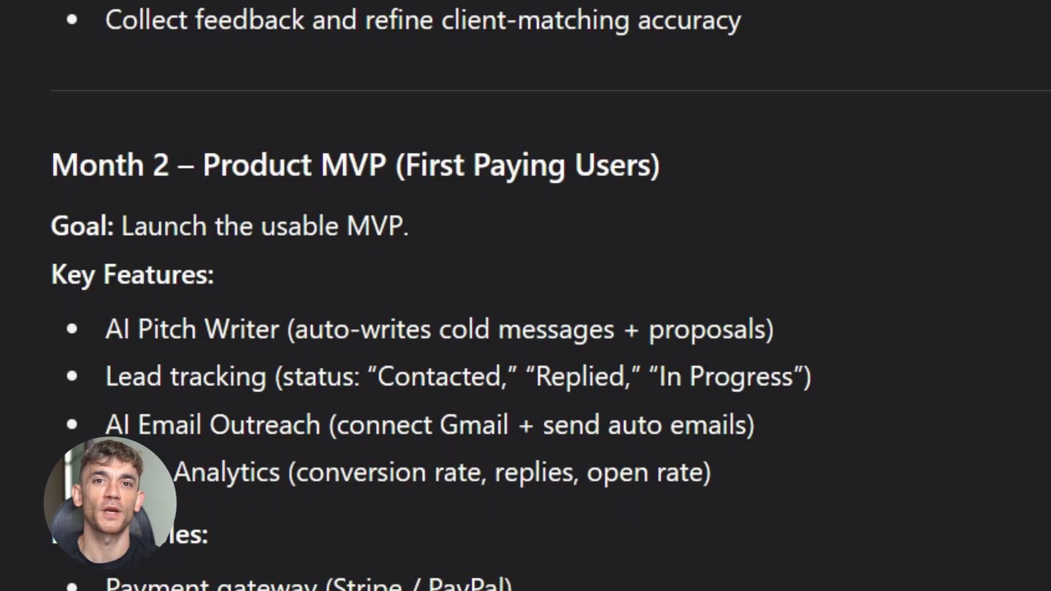
pyautogui.scroll(-10, 525, 295)
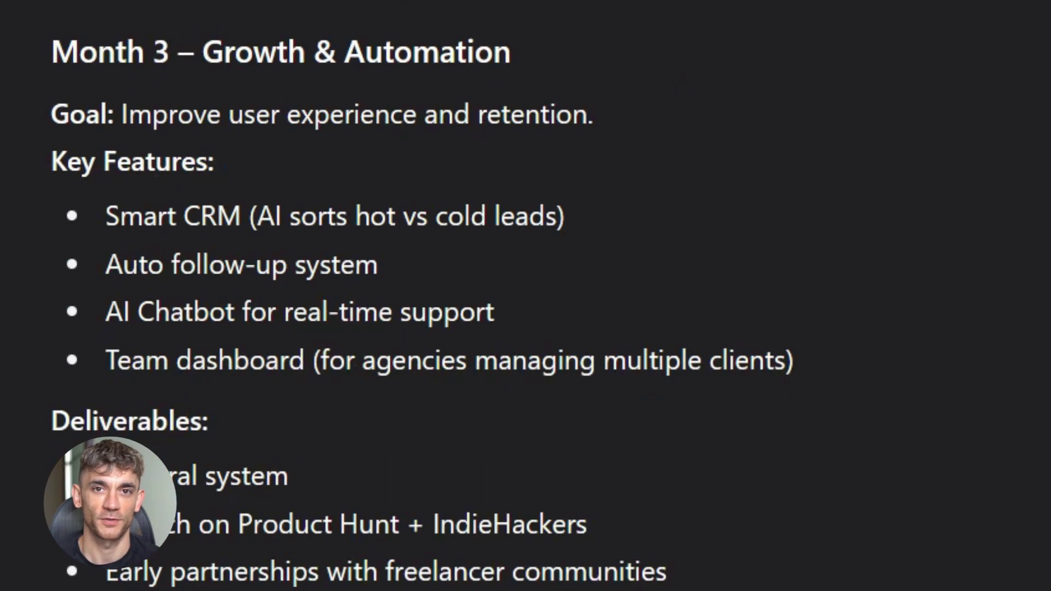
pyautogui.scroll(-10, 525, 296)
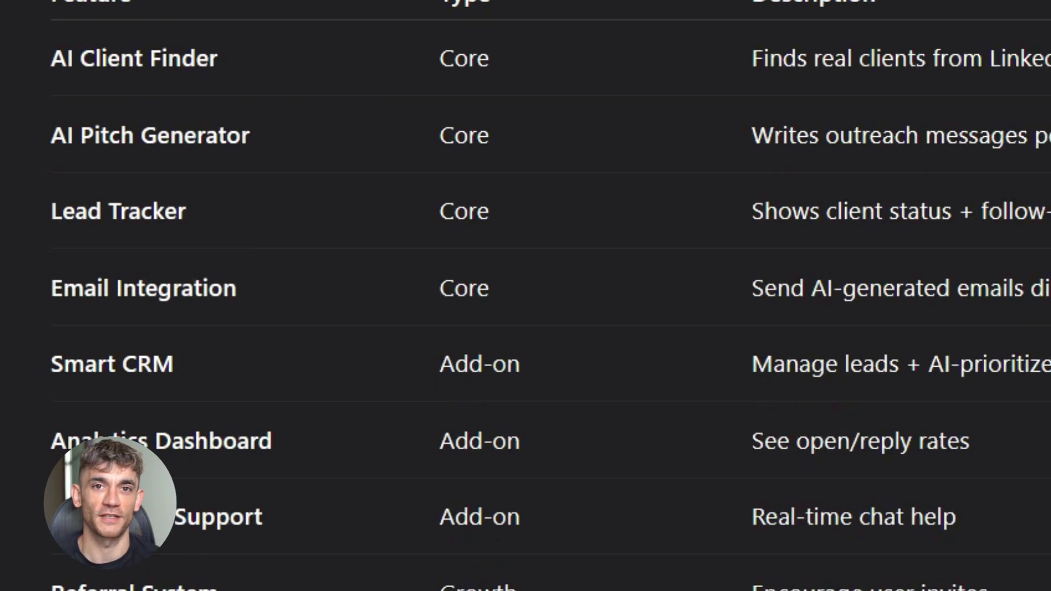
pyautogui.scroll(-8, 526, 295)
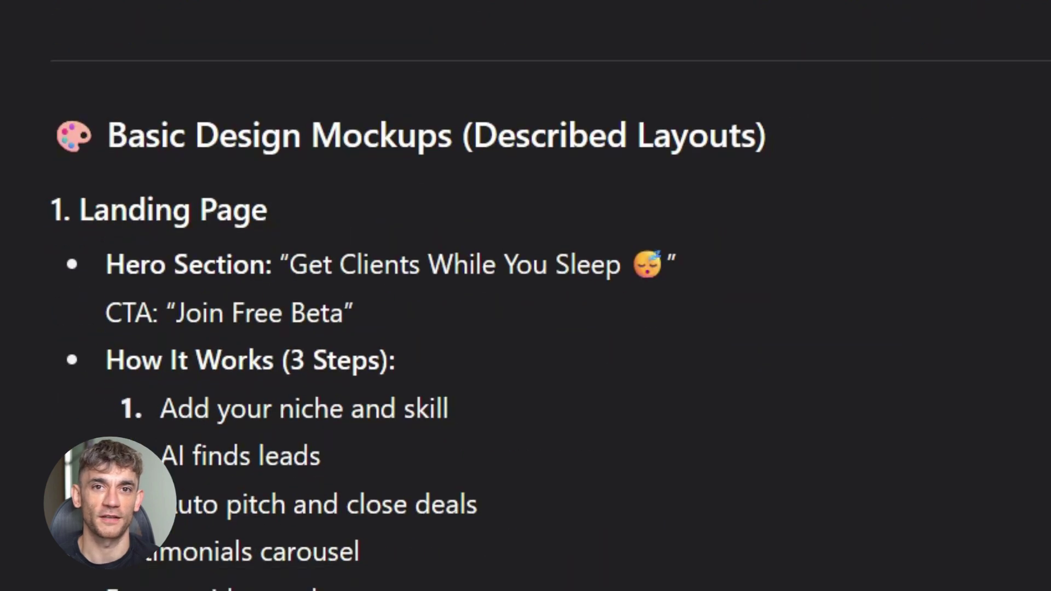
pyautogui.scroll(-8, 525, 296)
pyautogui.scroll(-15, 525, 296)
pyautogui.scroll(-5, 526, 295)
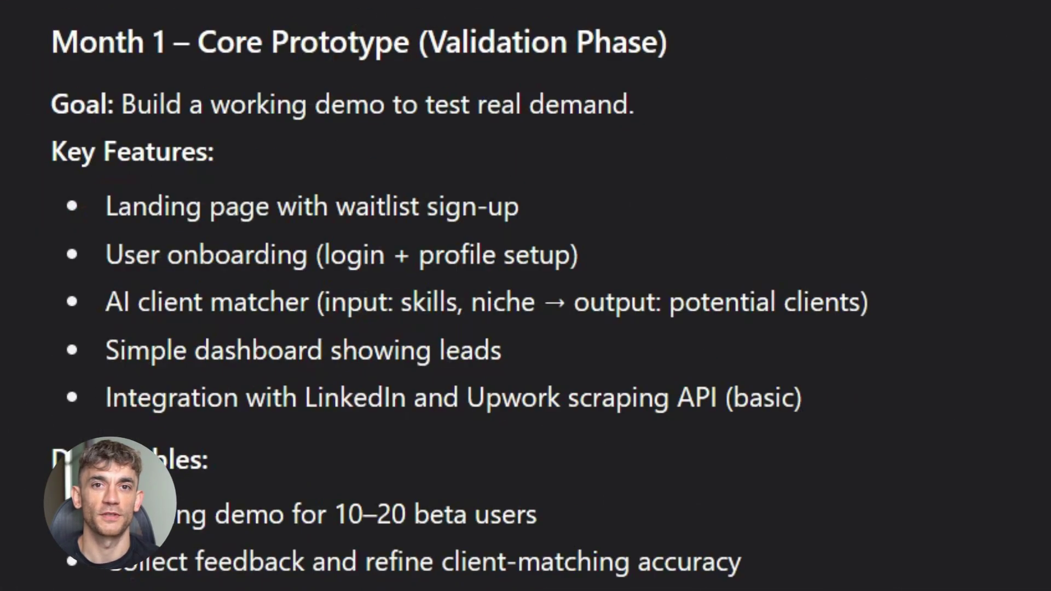
pyautogui.scroll(-4, 526, 295)
pyautogui.scroll(-14, 526, 295)
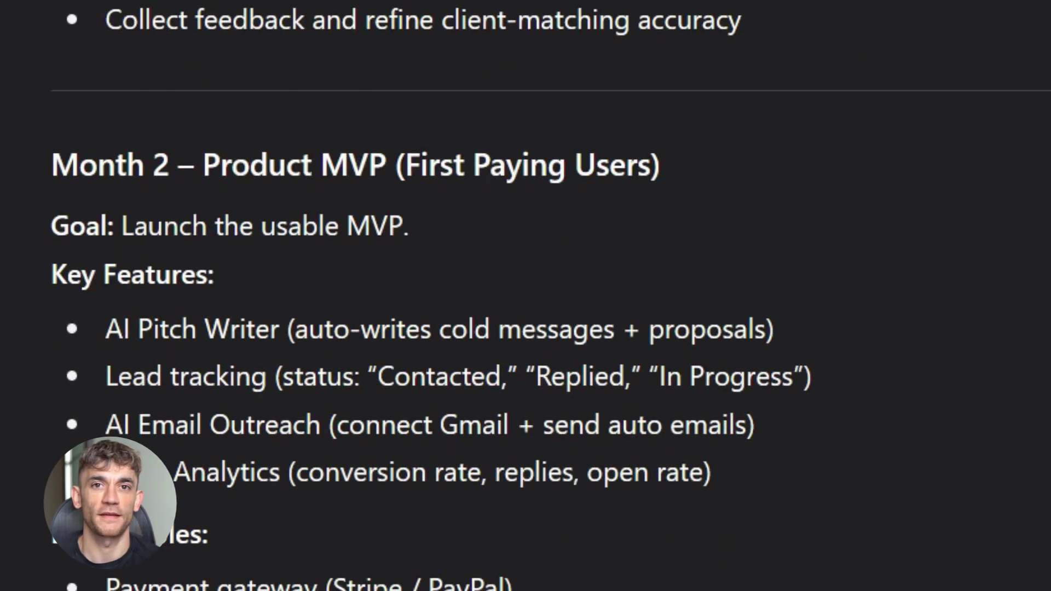
pyautogui.scroll(-14, 525, 295)
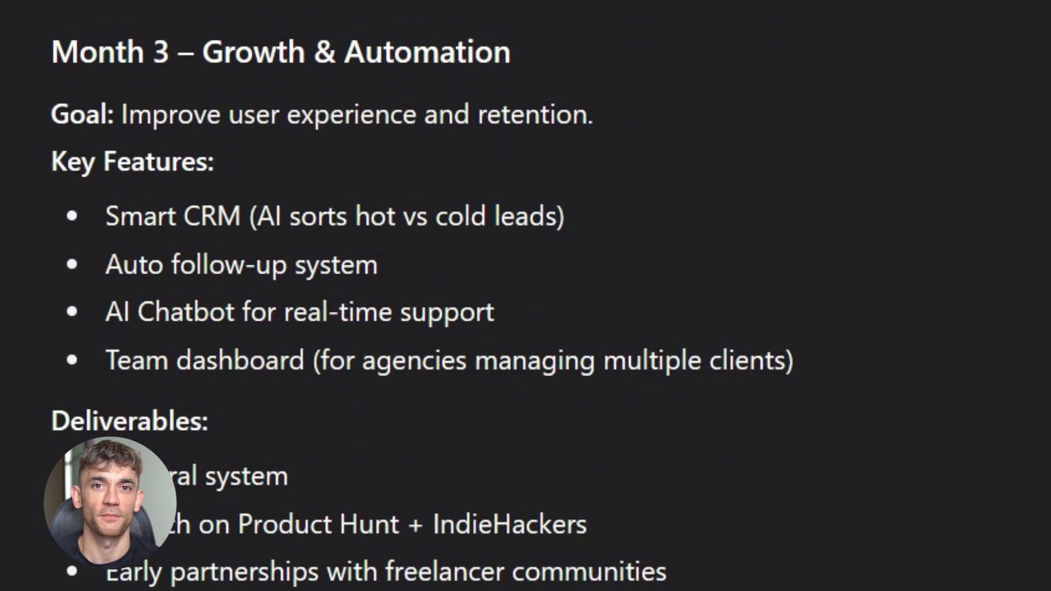
pyautogui.scroll(-18, 525, 296)
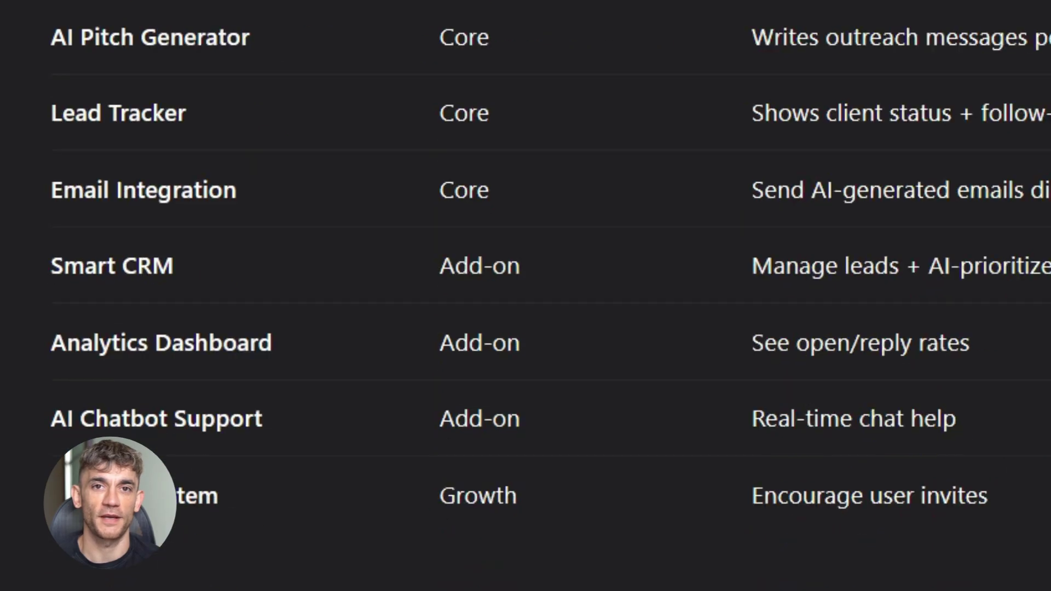
pyautogui.scroll(-8, 525, 296)
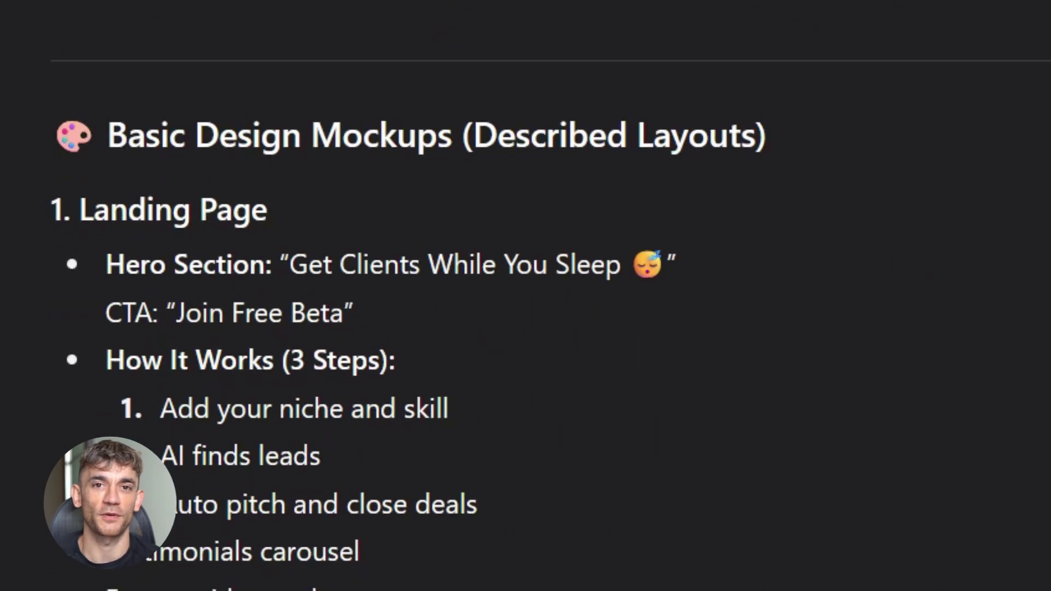
pyautogui.scroll(-9, 525, 296)
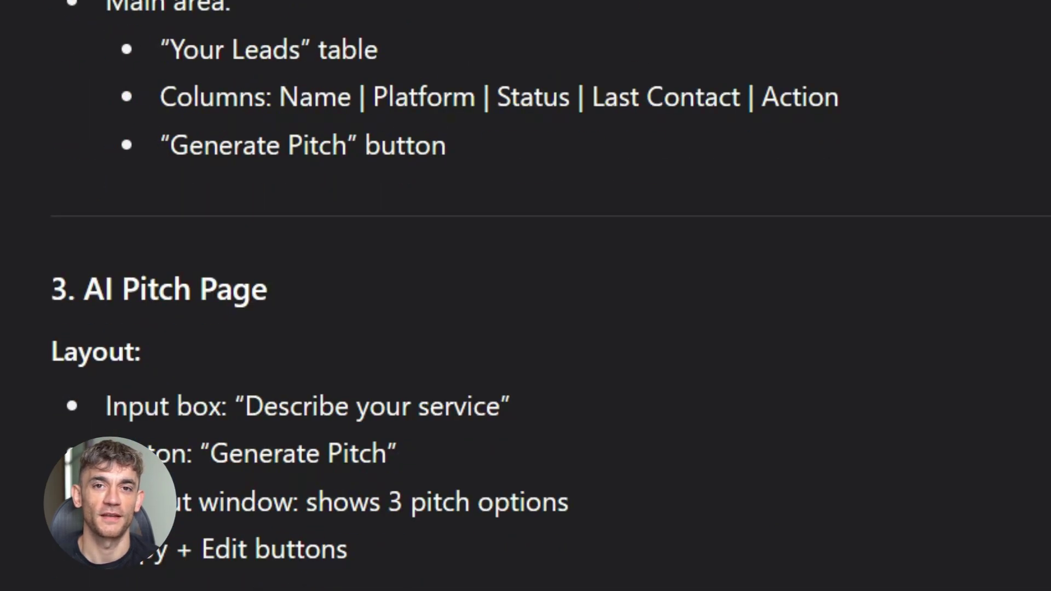
pyautogui.scroll(-17, 525, 296)
pyautogui.scroll(-5, 526, 295)
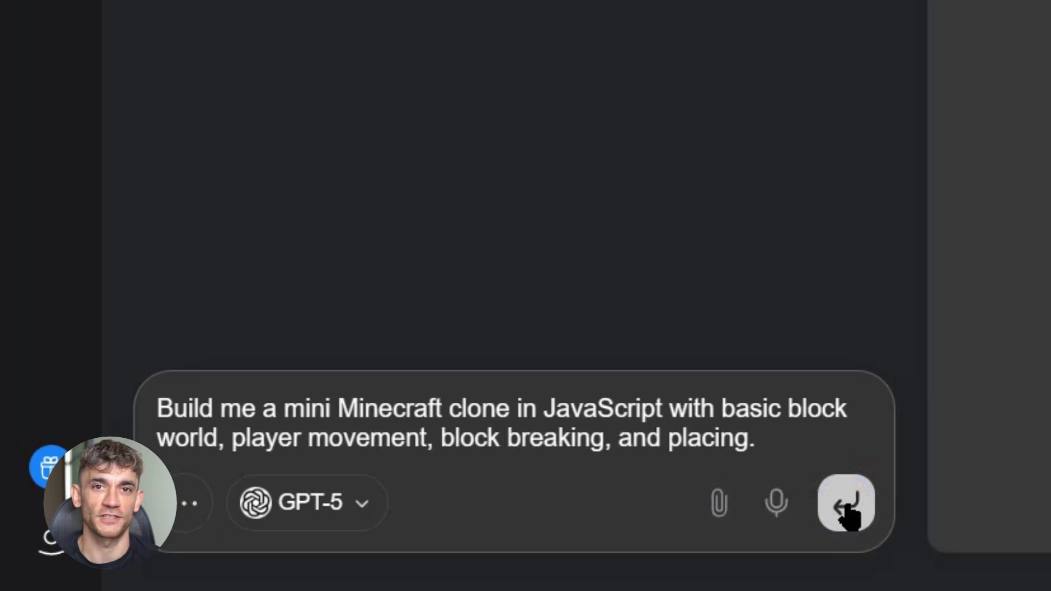
# - Send GPT-5 the request for a mini Minecraft clone in JavaScript and try interacting with a green block in the generated game
pyautogui.click(848, 512)
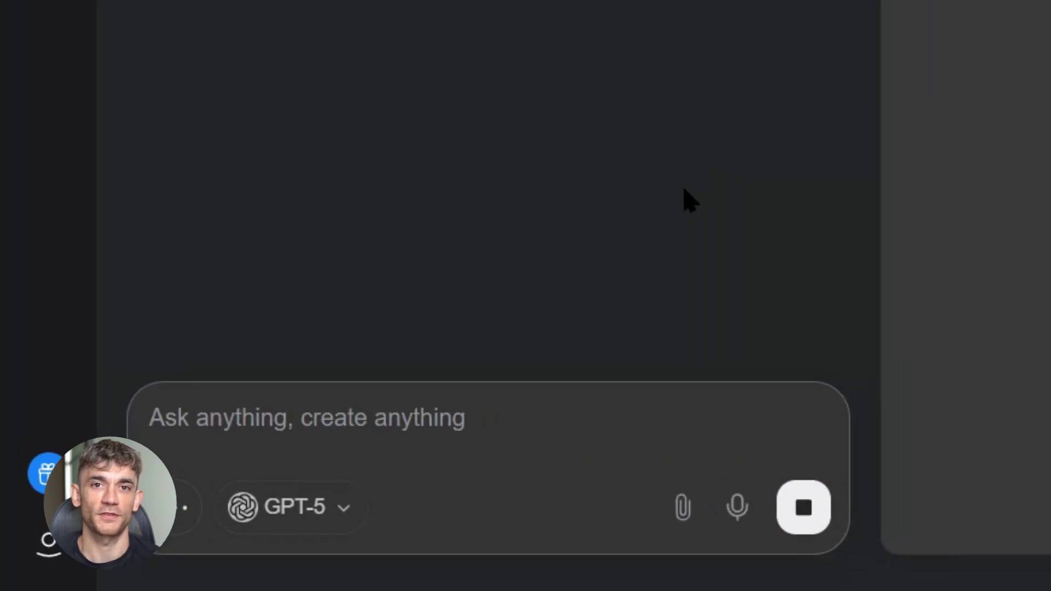
pyautogui.moveTo(134, 50); pyautogui.dragTo(270, 97)
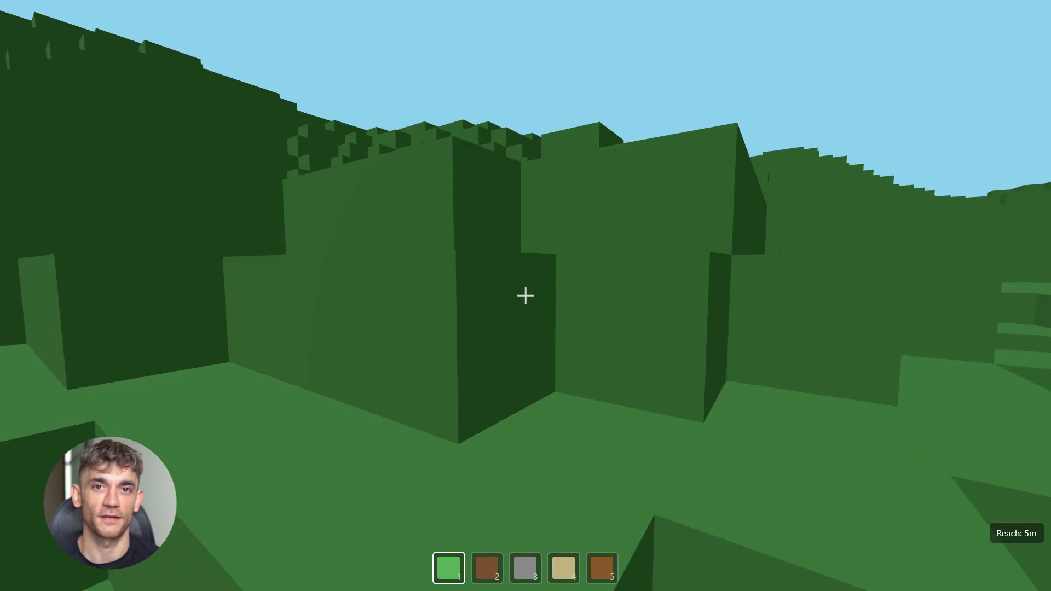
pyautogui.click(526, 295)
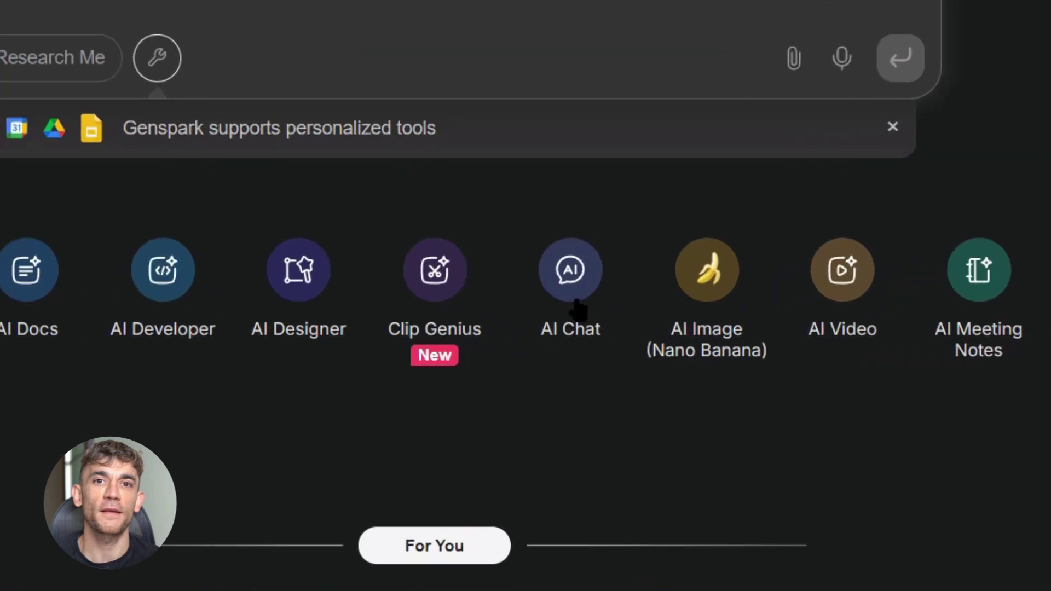
# - Open AI Chat and choose GPT-5 Pro as the model
pyautogui.moveTo(574, 300)
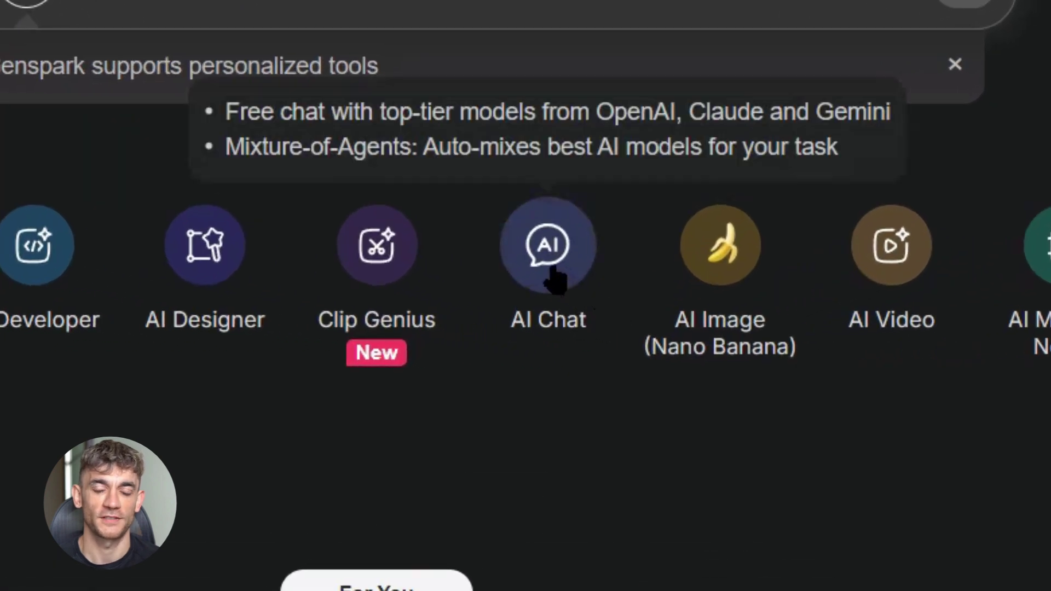
pyautogui.click(550, 273)
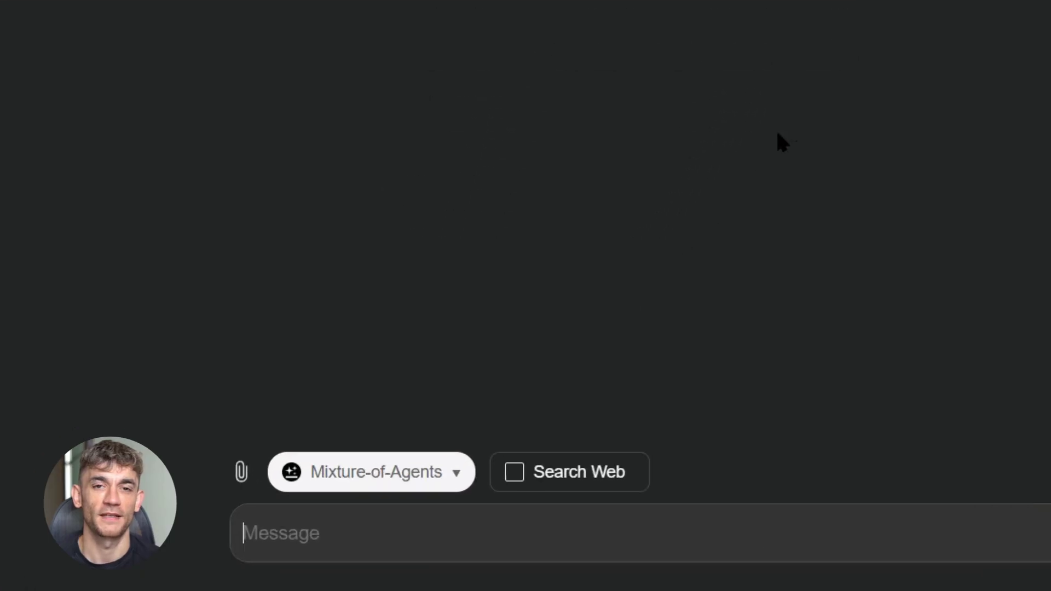
pyautogui.click(471, 461)
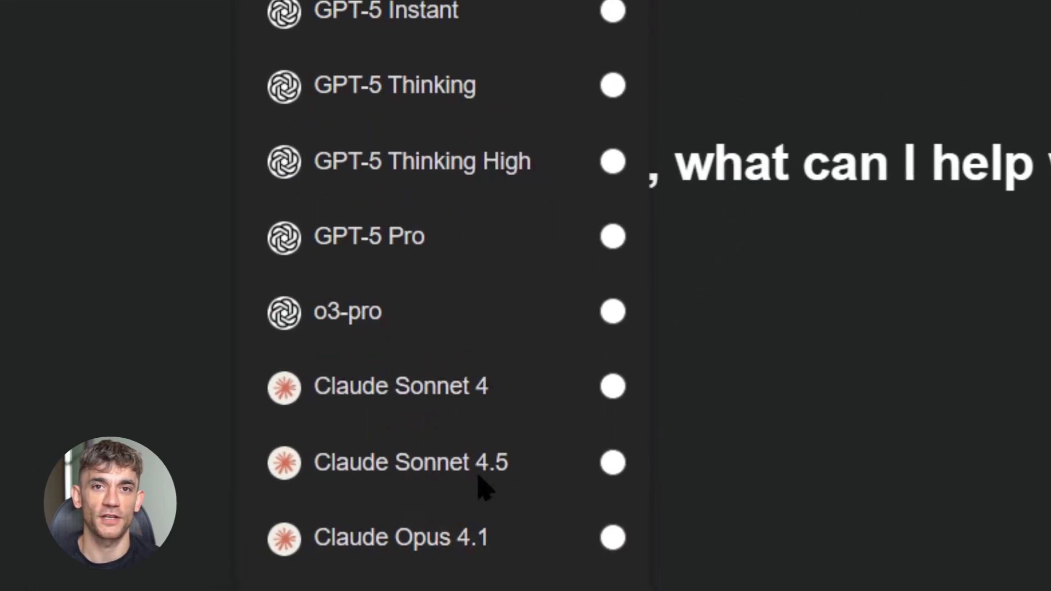
pyautogui.click(471, 281)
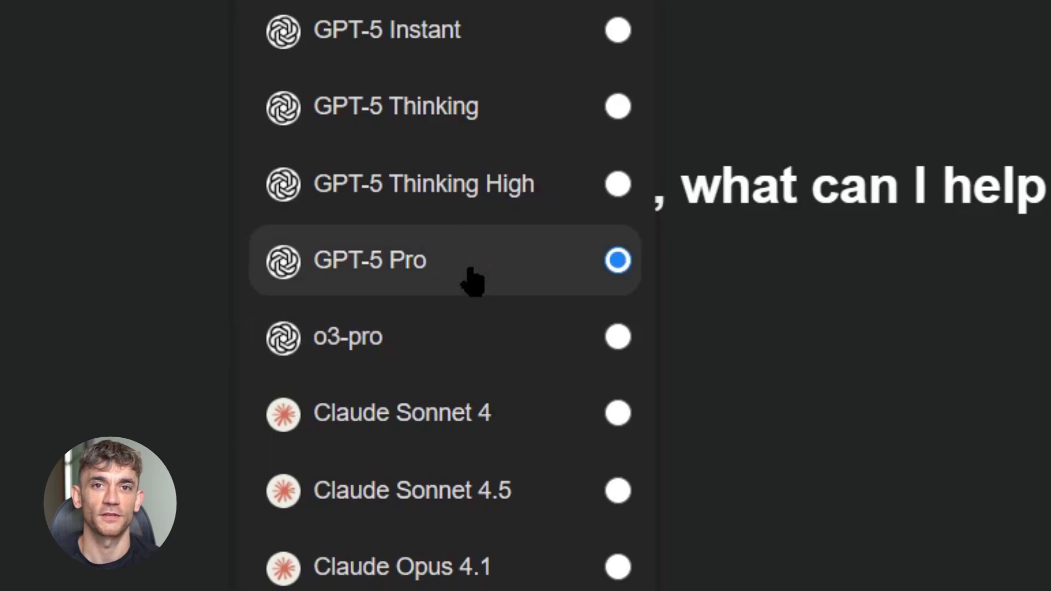
pyautogui.click(730, 432)
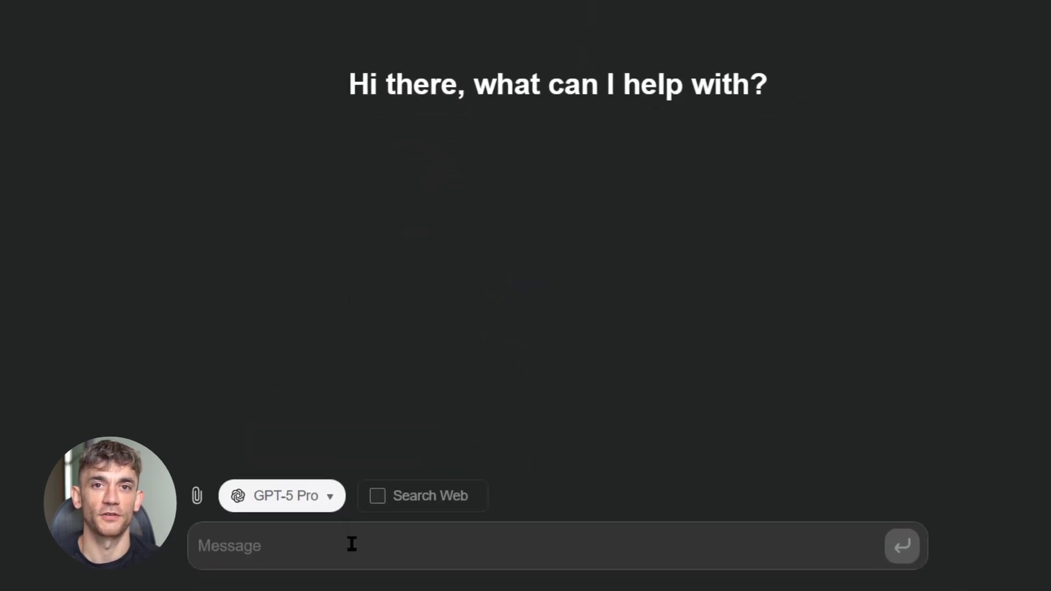
# - Send the prompt "Write a blog post intro and outline about AI in education."
pyautogui.click(351, 542)
pyautogui.write('Write a blog post intro and outline about AI in education.')
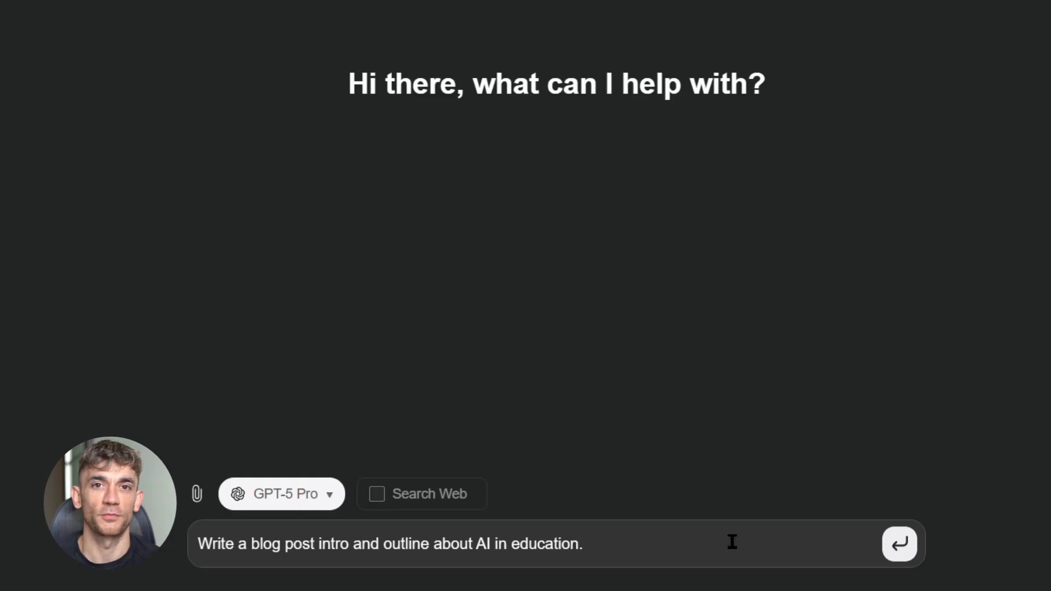
pyautogui.click(911, 556)
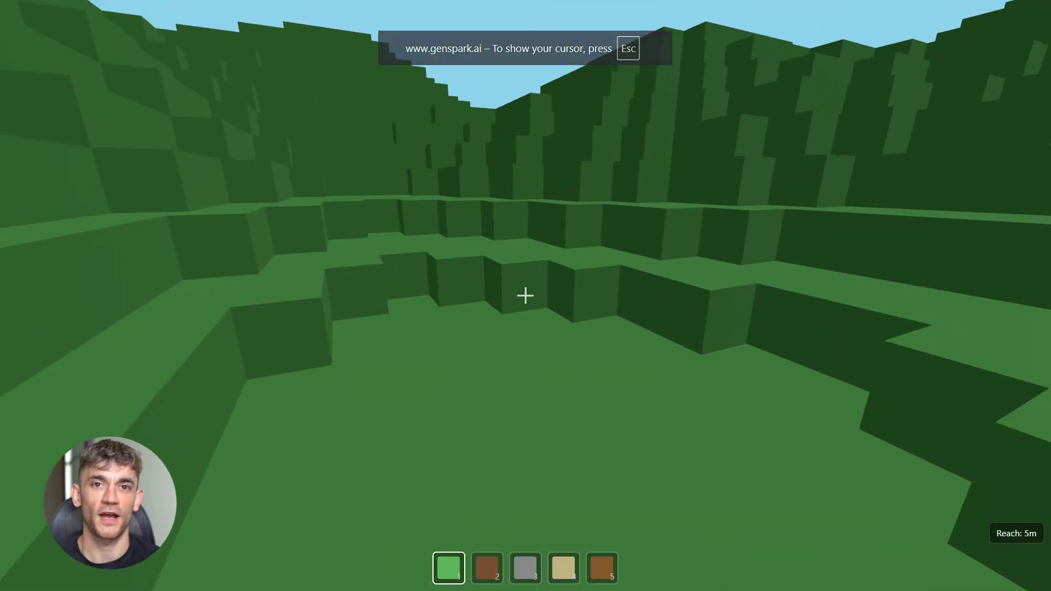
# - Test player movement in the Minecraft clone by walking forward and backward across the green terrain
pyautogui.press('w')
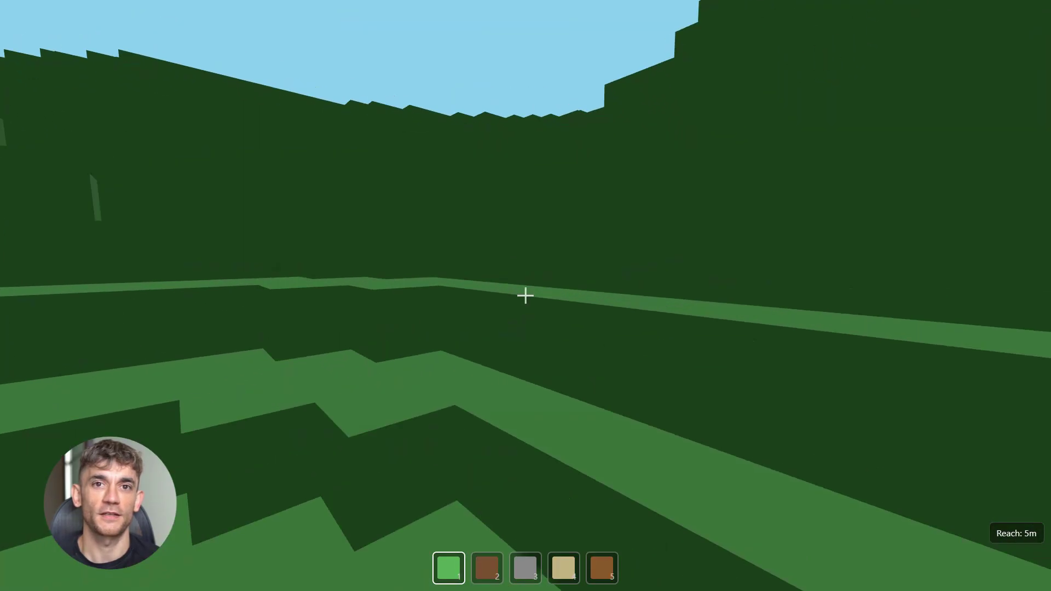
pyautogui.press('s')
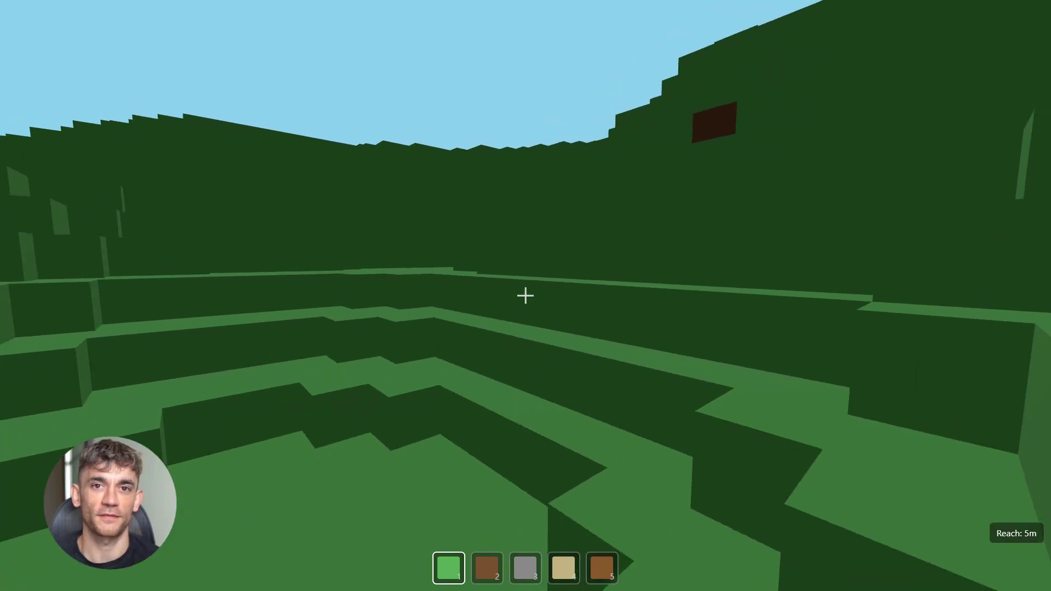
pyautogui.press('w')
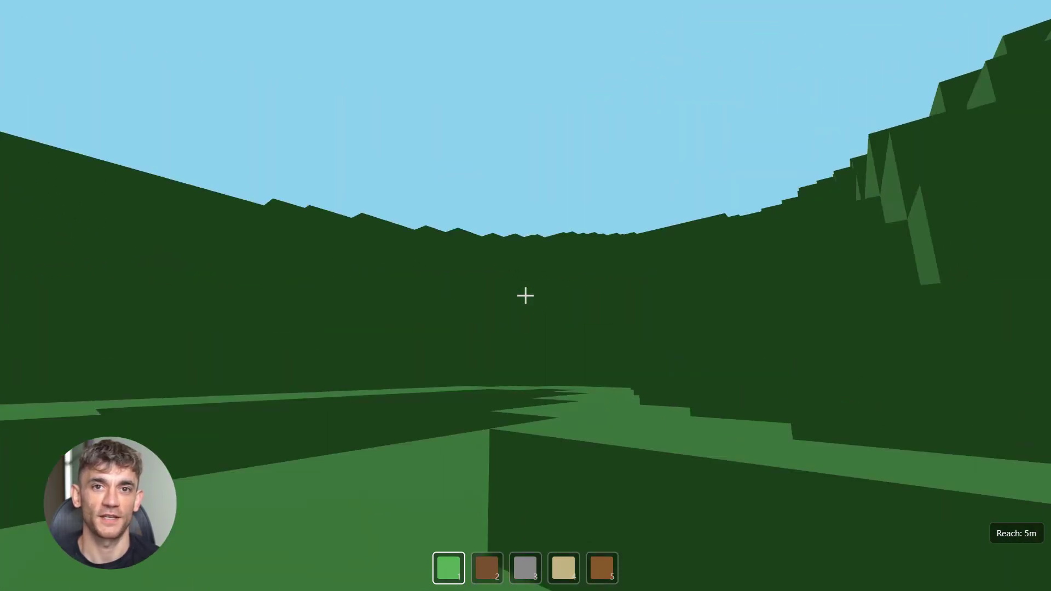
pyautogui.press('w')
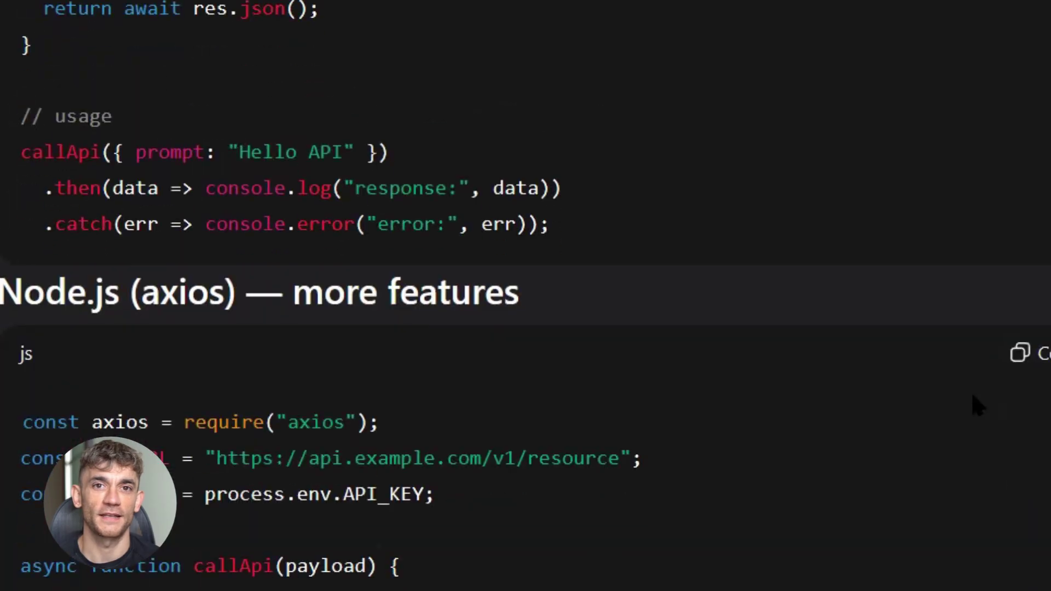
# - Review the generated JavaScript API call examples, including the Node.js axios version
pyautogui.scroll(-10, 973, 396)
pyautogui.scroll(-10, 973, 396)
pyautogui.scroll(-10, 971, 397)
pyautogui.scroll(-6, 977, 405)
pyautogui.scroll(-4, 976, 405)
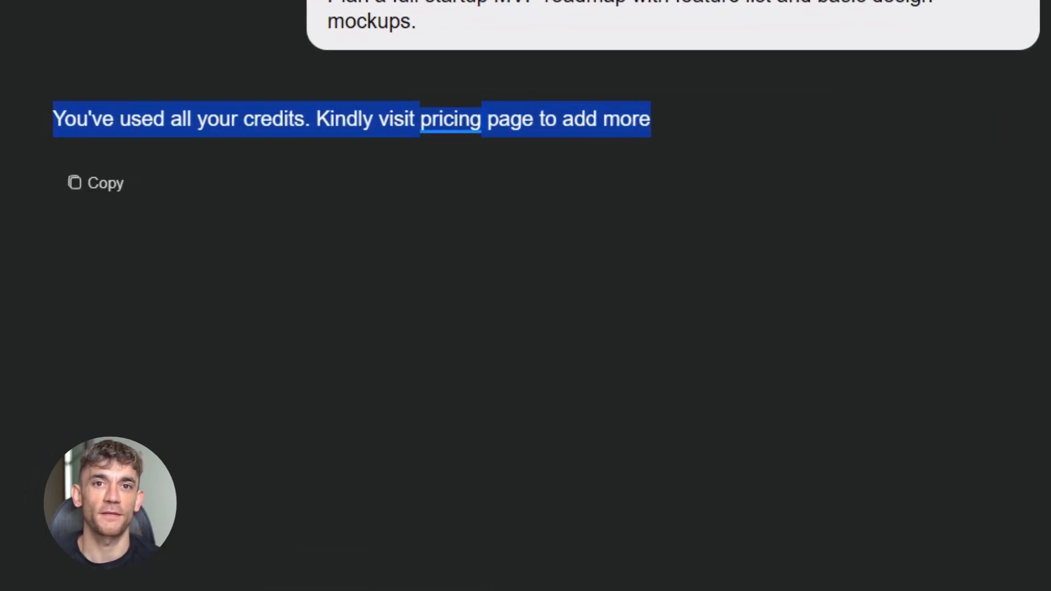
# - Highlight the reply about used-up credits beneath the startup MVP roadmap request
pyautogui.click(26, 134)
pyautogui.moveTo(56, 116); pyautogui.dragTo(696, 122)
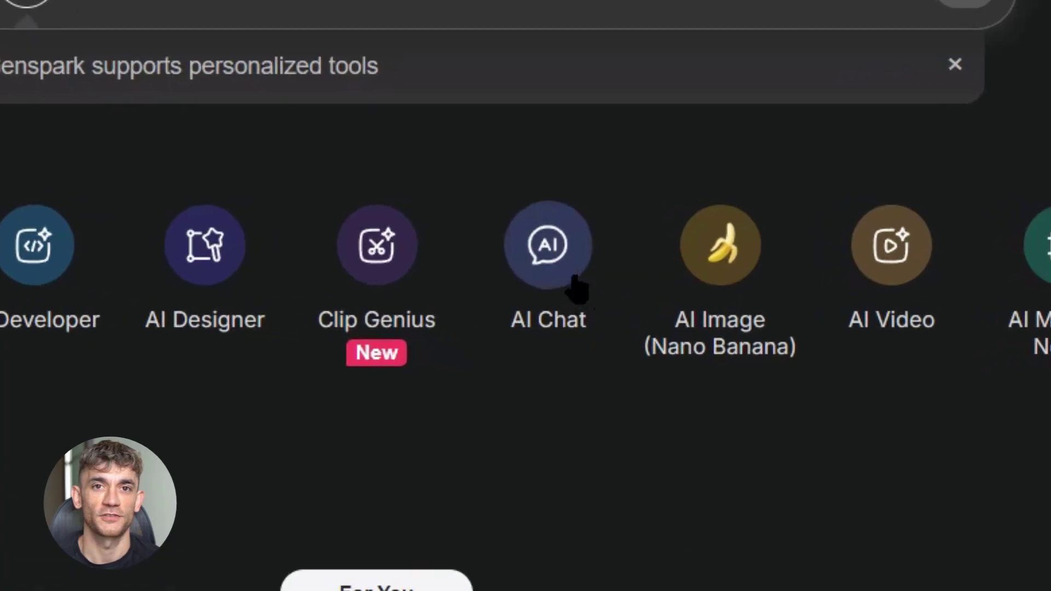
# - Start a new AI Chat conversation with GPT-5 Pro as the model
pyautogui.click(554, 276)
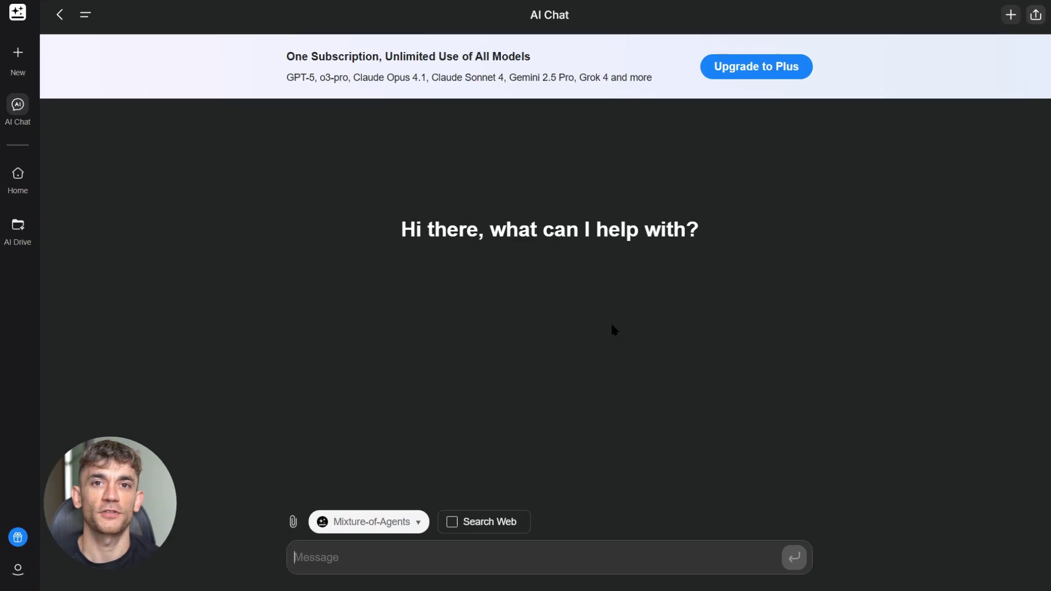
pyautogui.click(473, 462)
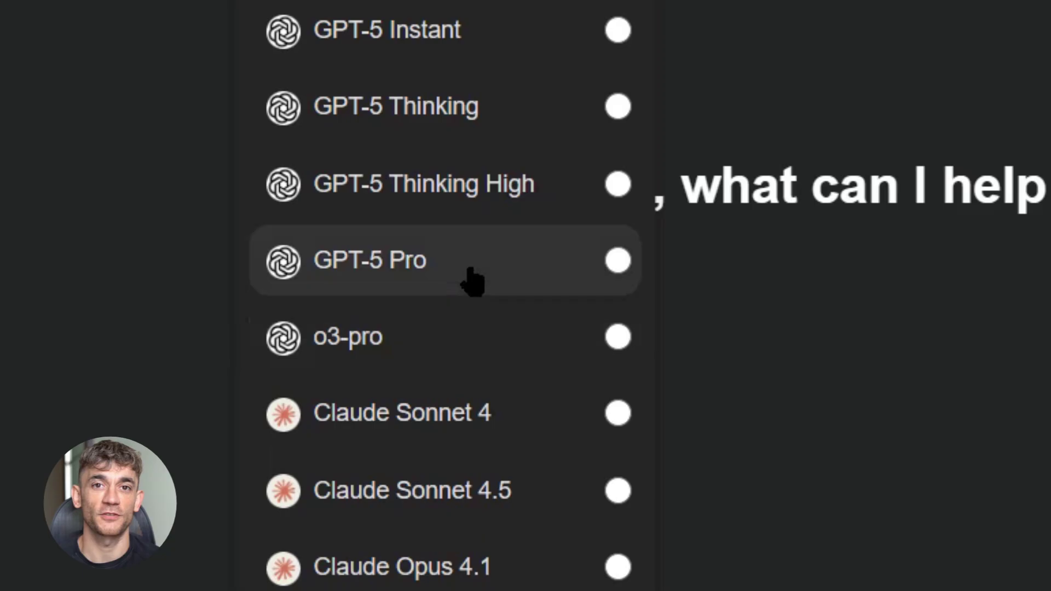
pyautogui.click(472, 282)
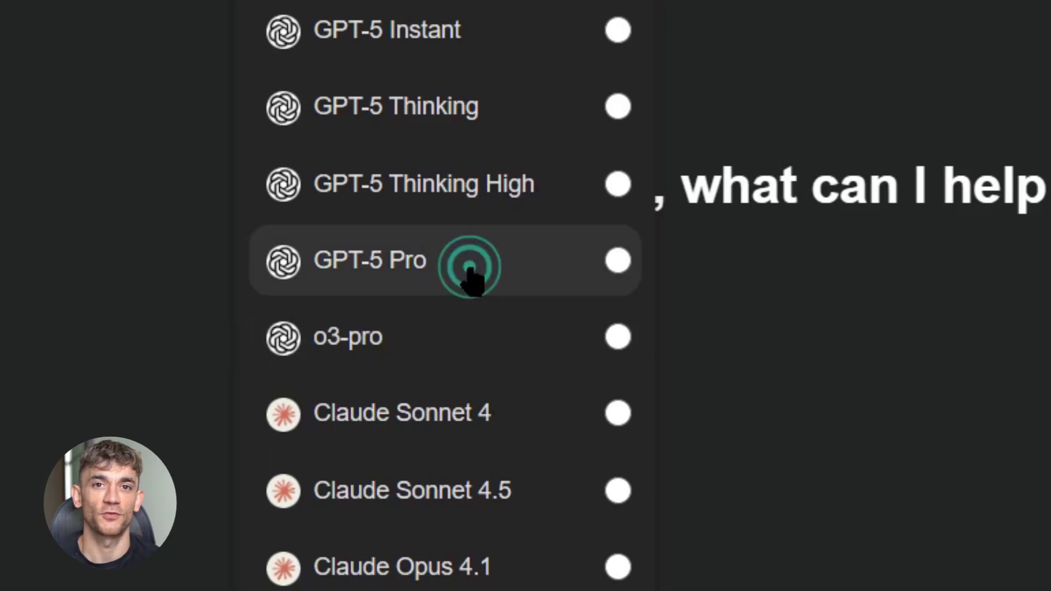
pyautogui.click(735, 439)
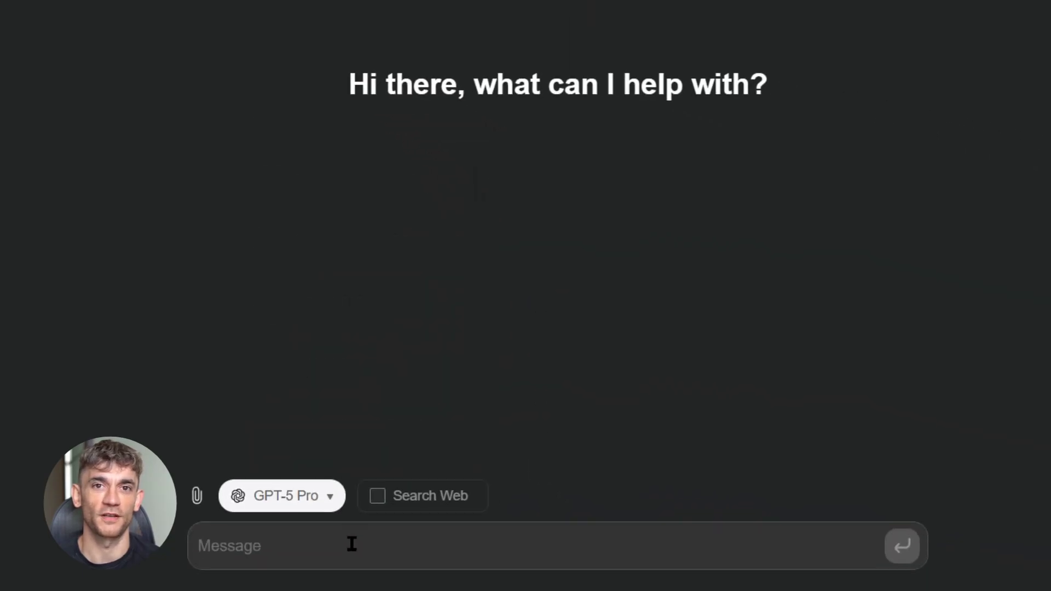
# - Send GPT-5 Pro the prompt "Write a blog post intro and outline about AI in education."
pyautogui.click(350, 540)
pyautogui.write('Write a blog post intro and outline about AI in education.')
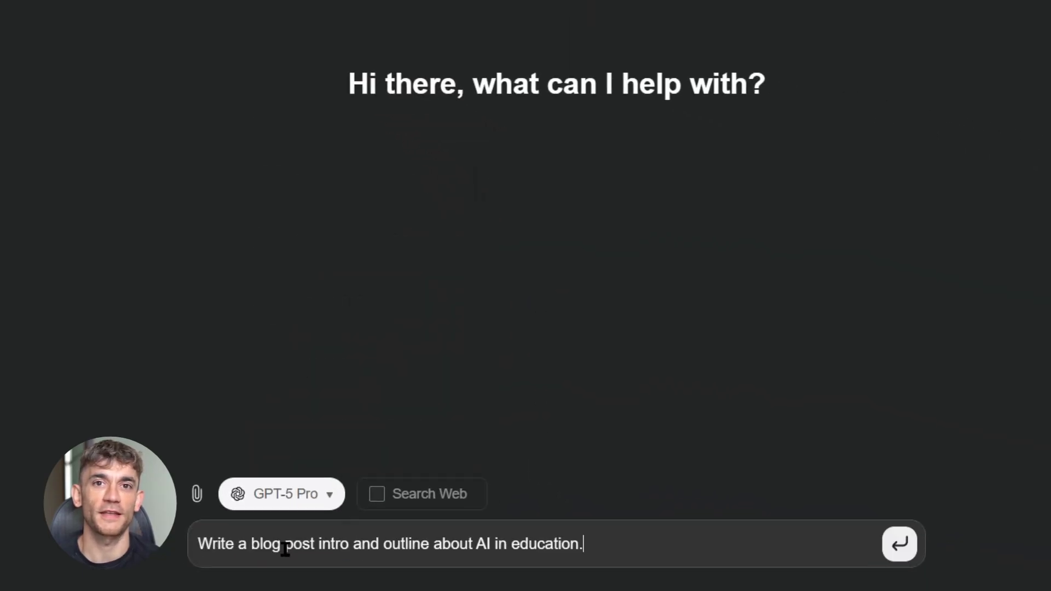
pyautogui.click(909, 554)
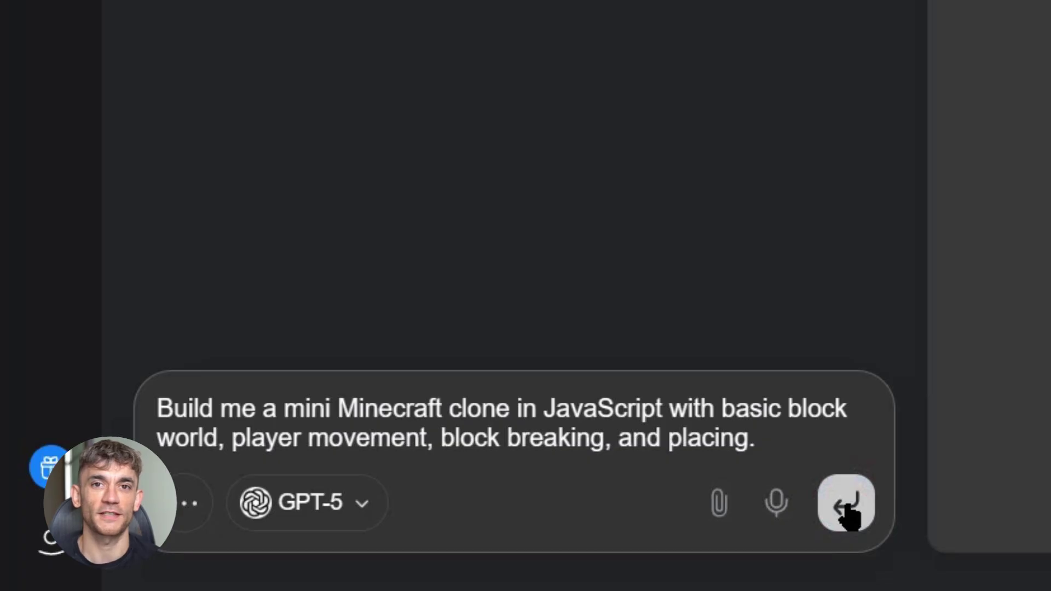
# - Submit the prepared GPT-5 request for a mini Minecraft clone in JavaScript with basic block world, player movement, block breaking, and placing
pyautogui.click(847, 515)
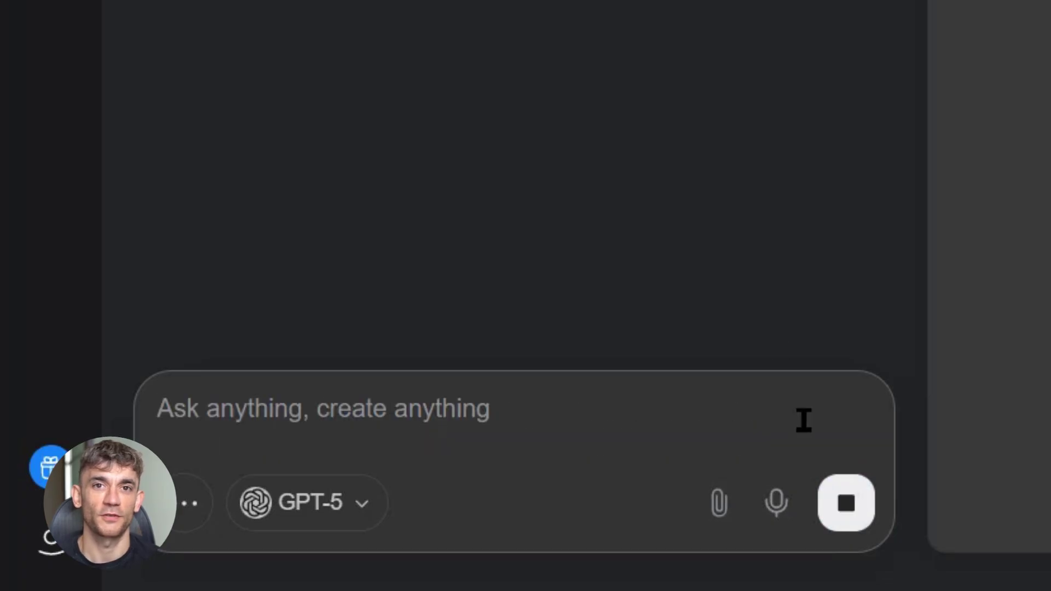
# - Review the startup MVP roadmap from the monthly key features through the feature breakdown, page layouts and monetization plan
pyautogui.moveTo(143, 44); pyautogui.dragTo(283, 77)
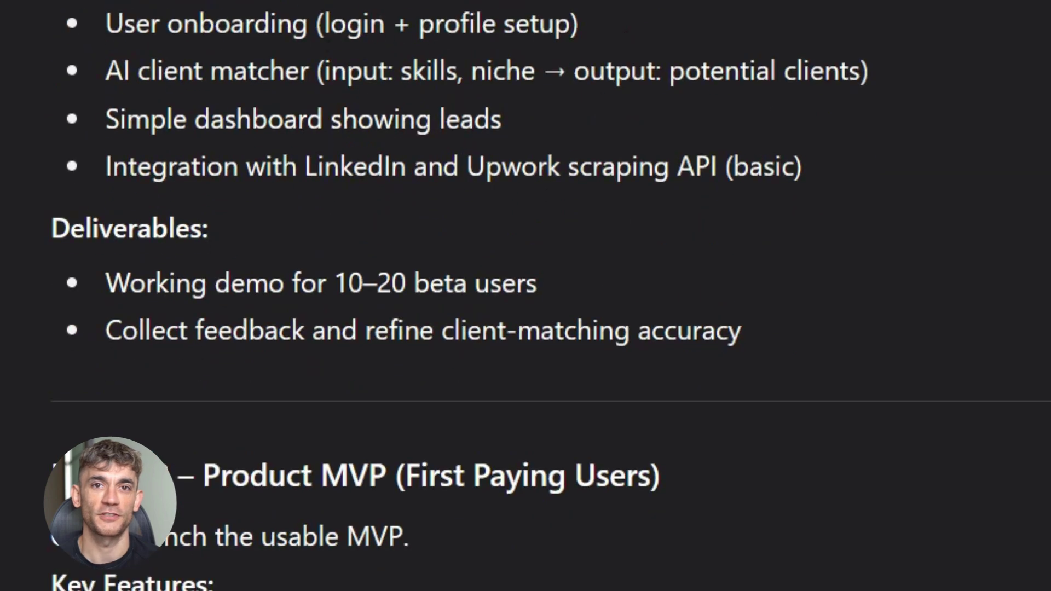
pyautogui.scroll(-10, 525, 296)
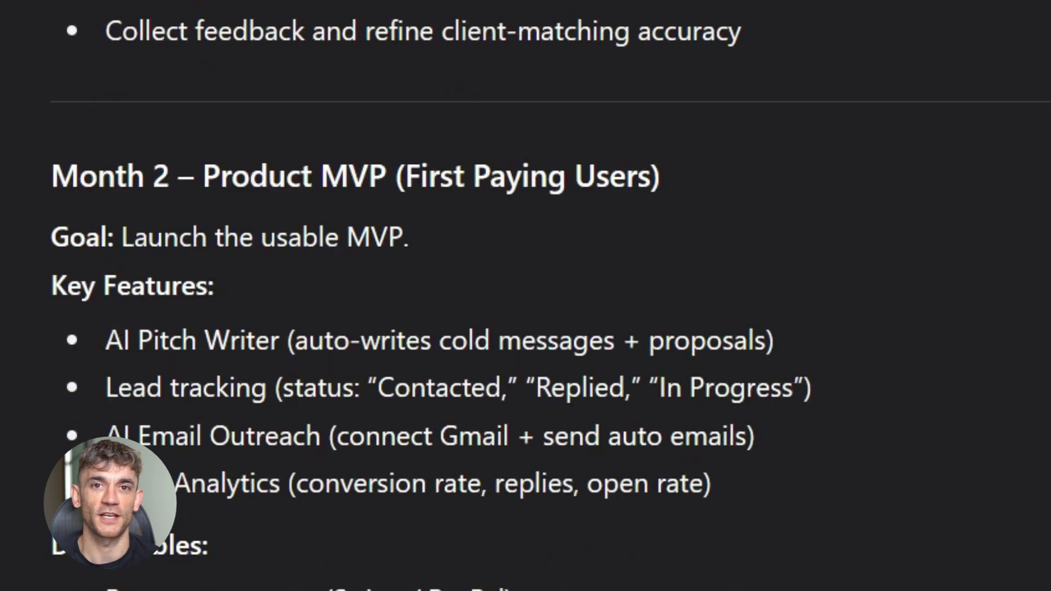
pyautogui.scroll(-15, 526, 296)
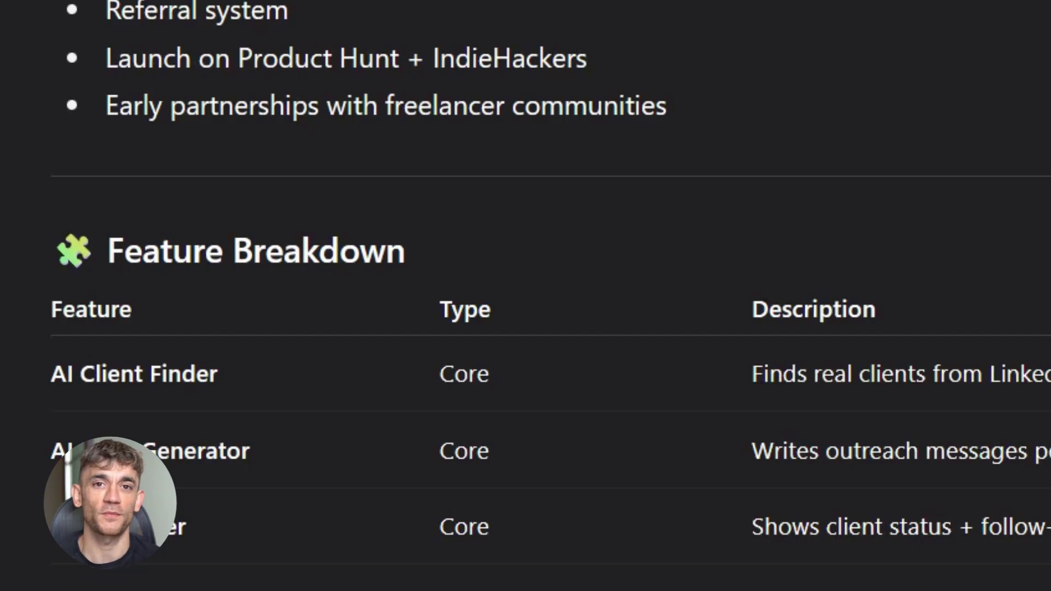
pyautogui.scroll(-15, 525, 296)
pyautogui.scroll(-20, 525, 296)
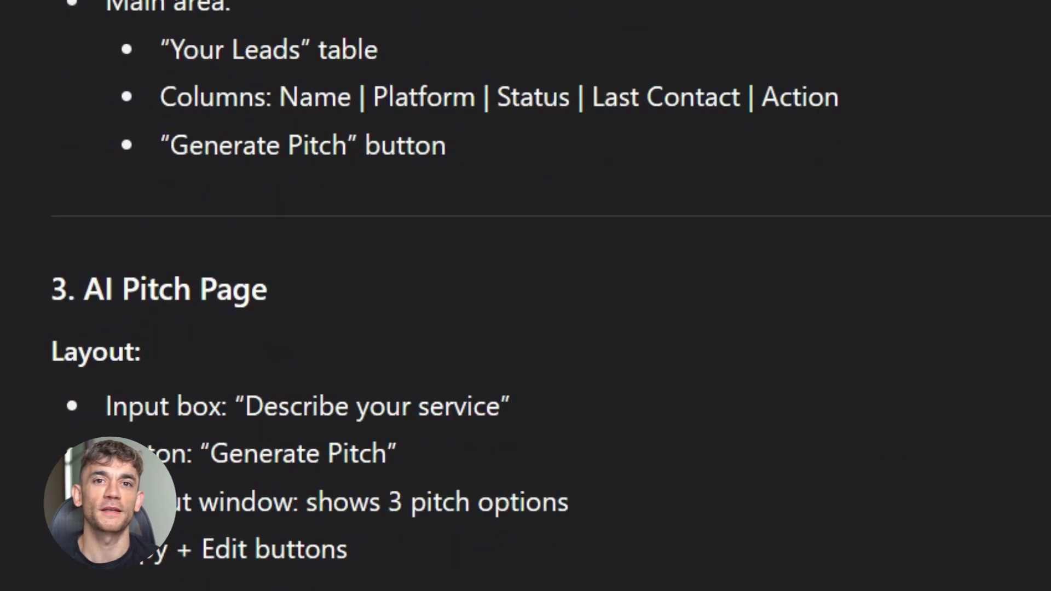
pyautogui.scroll(-18, 525, 295)
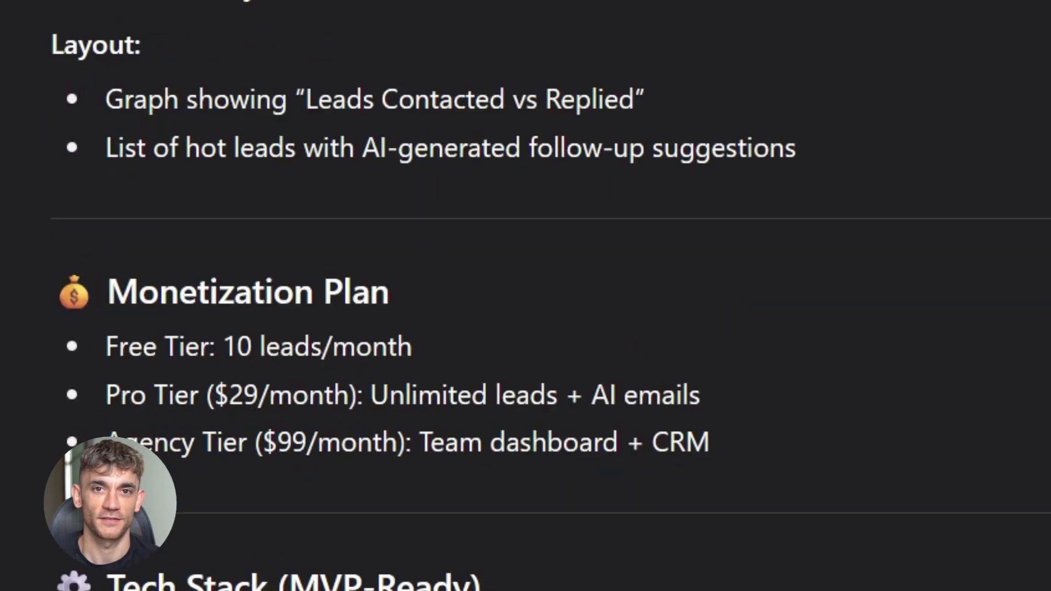
pyautogui.scroll(-5, 525, 295)
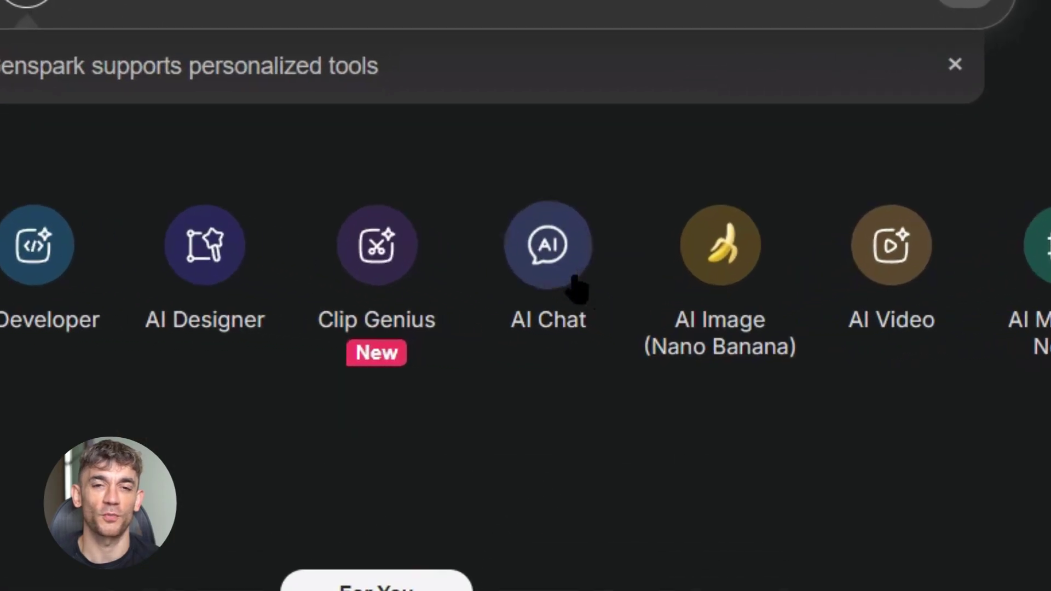
# - Open a new AI Chat from the Genspark home page and choose GPT-5 Pro as its model
pyautogui.moveTo(608, 315)
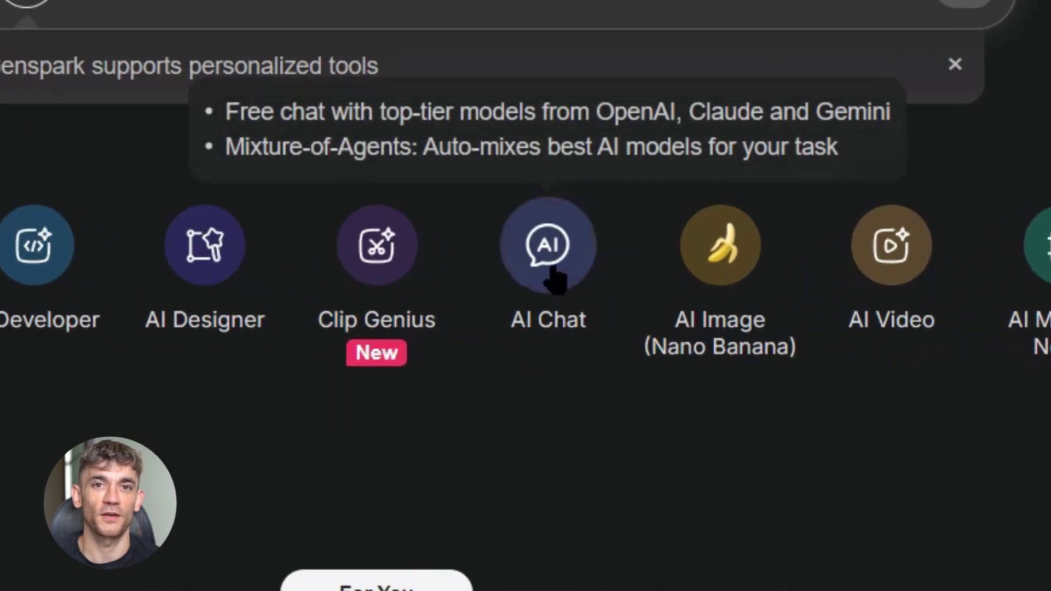
pyautogui.click(550, 268)
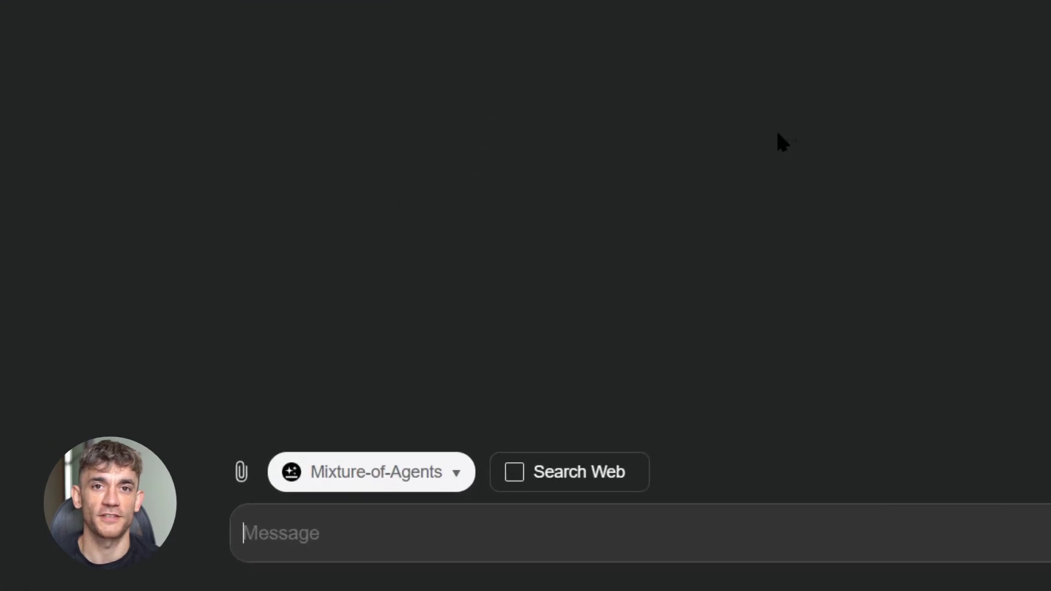
pyautogui.click(472, 462)
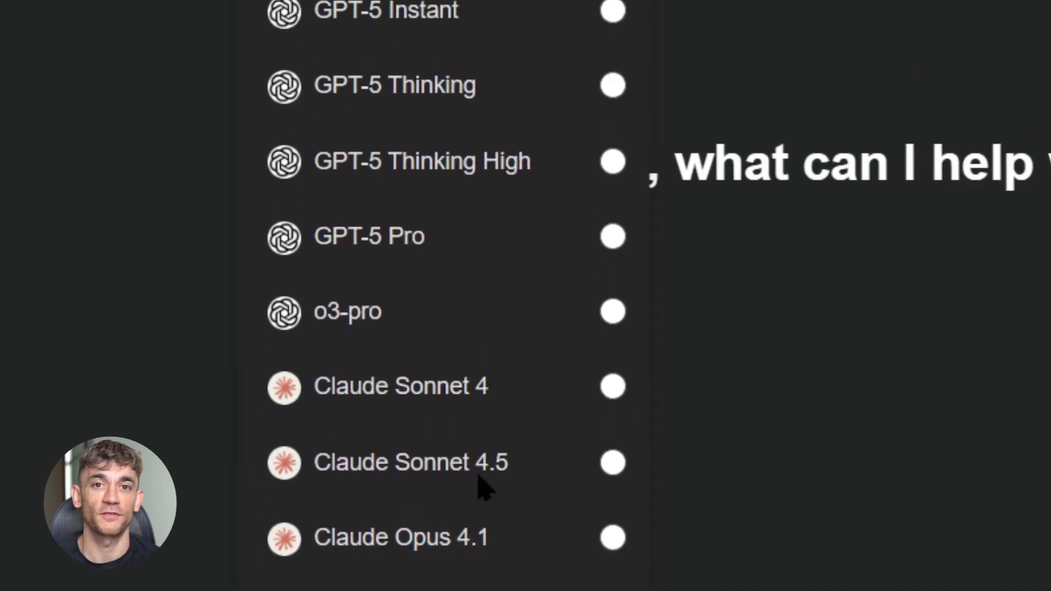
pyautogui.click(471, 271)
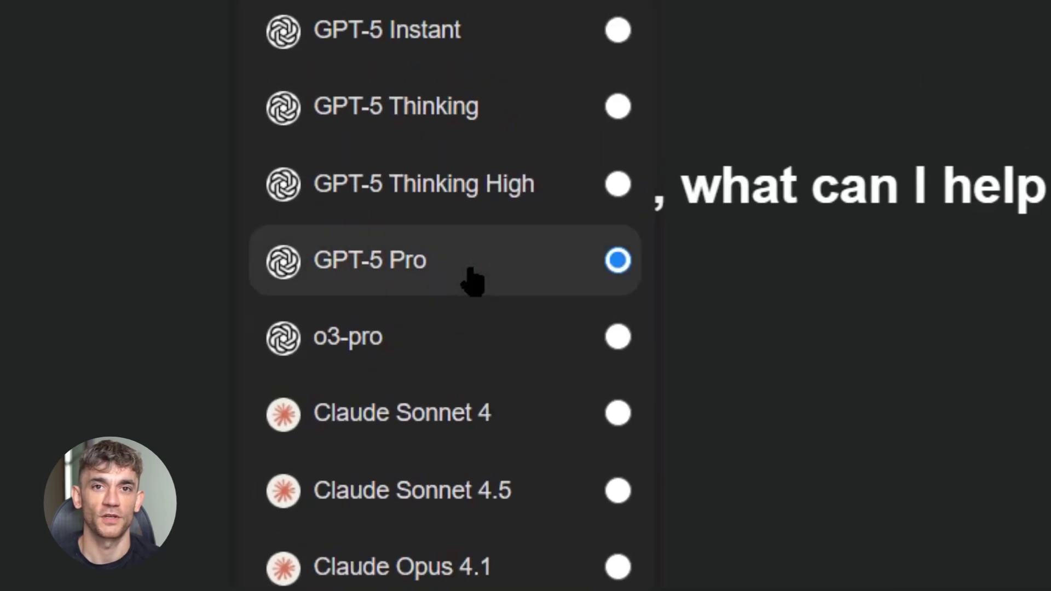
pyautogui.click(732, 435)
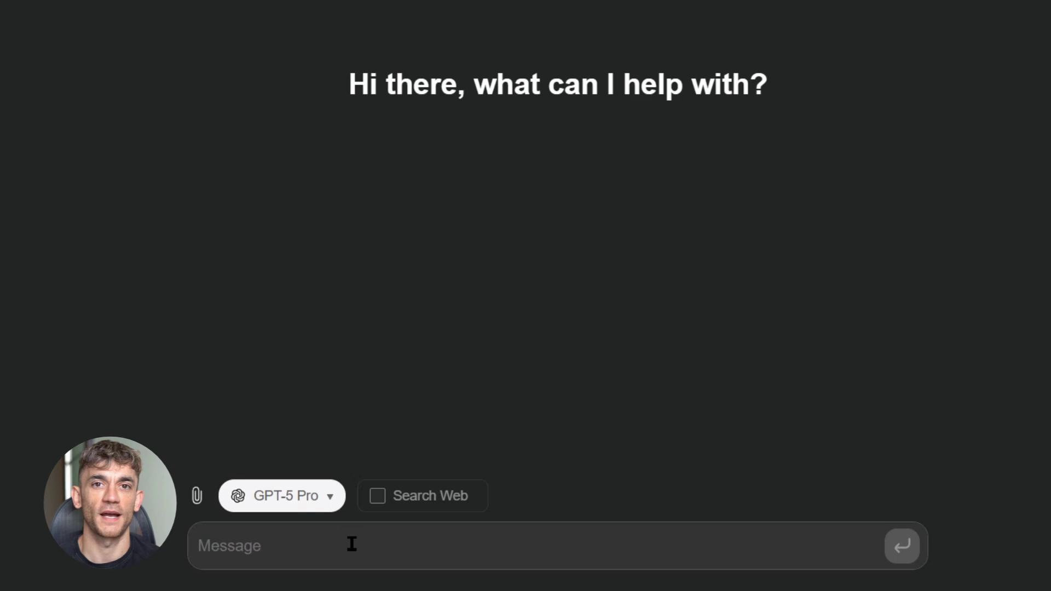
# - Ask GPT-5 Pro to "Write a blog post intro and outline about AI in education."
pyautogui.click(351, 543)
pyautogui.write('Write a blog post intro and outline about AI in education.')
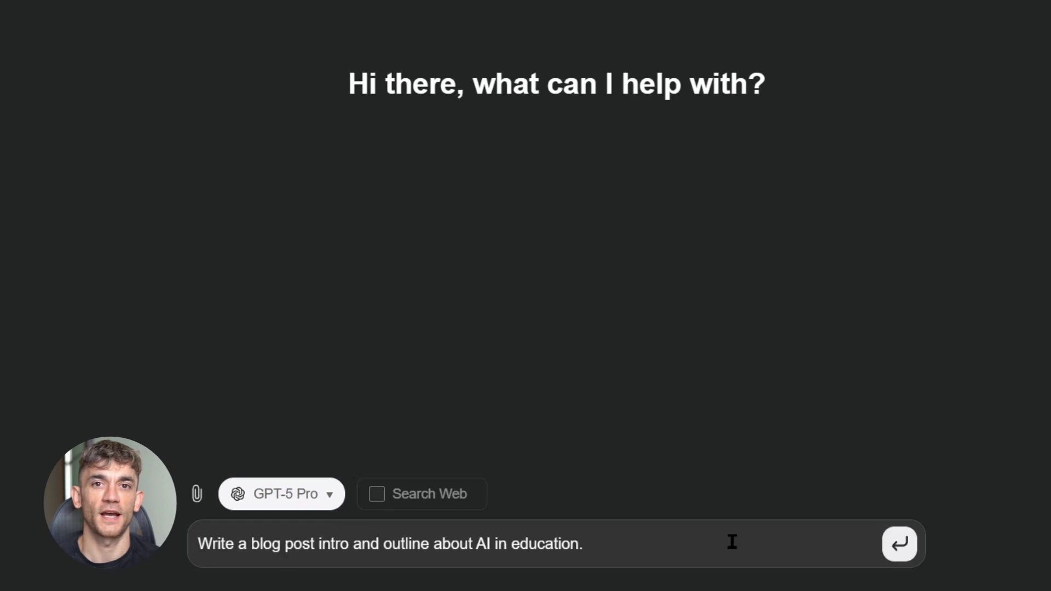
pyautogui.click(911, 555)
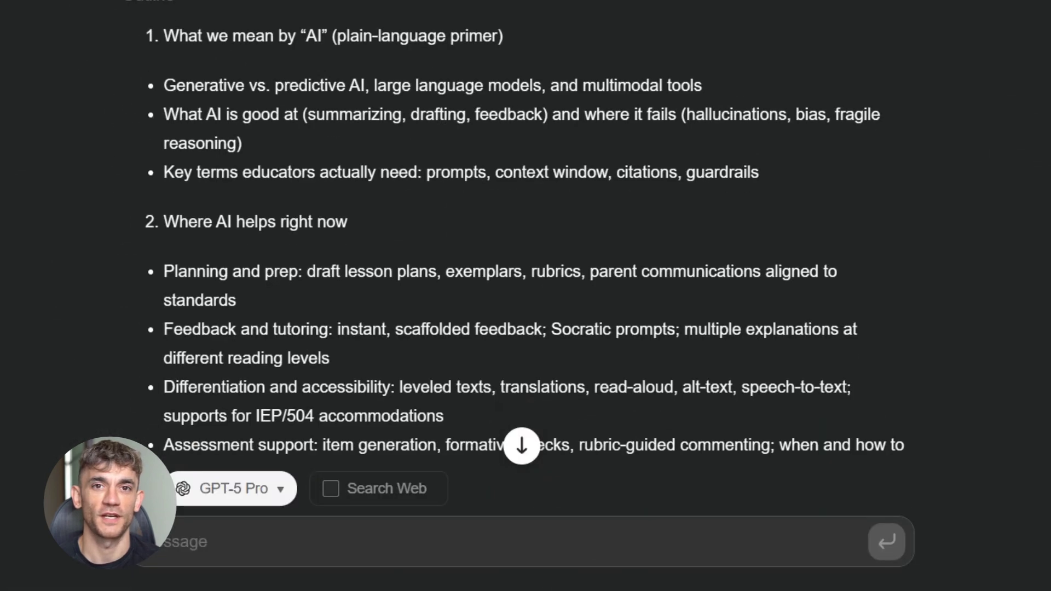
# - Read through the generated AI in education blog outline down to the resources and templates section
pyautogui.scroll(-10, 517, 230)
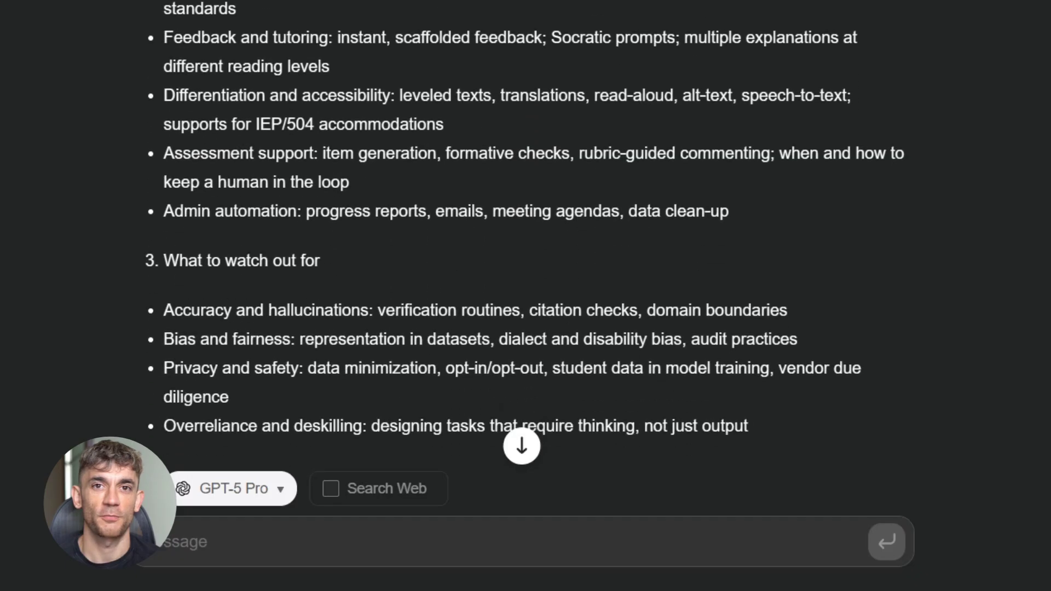
pyautogui.scroll(-10, 517, 230)
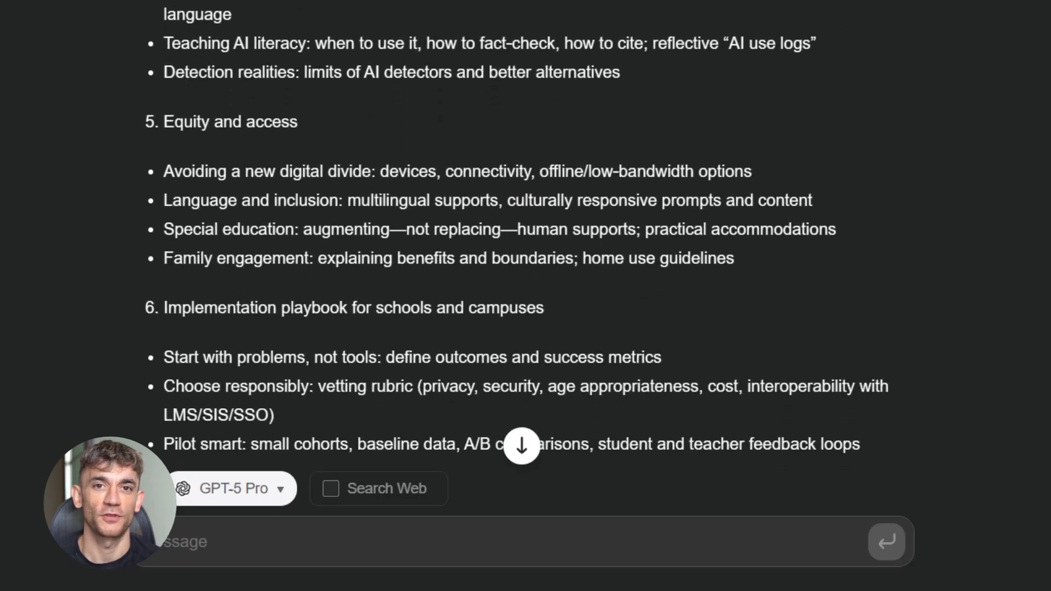
pyautogui.scroll(-10, 517, 230)
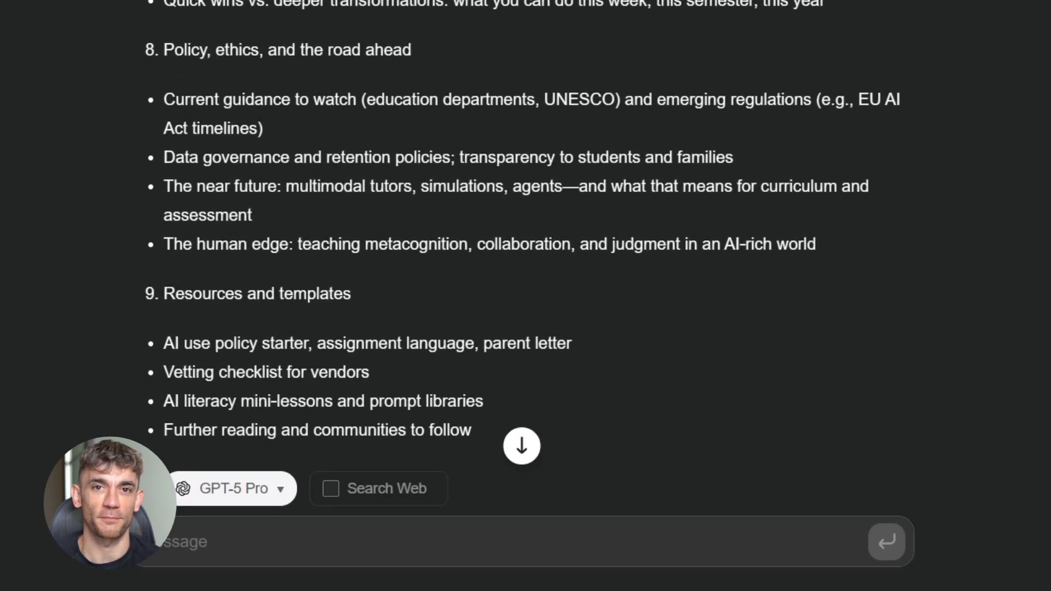
pyautogui.scroll(-1, 517, 230)
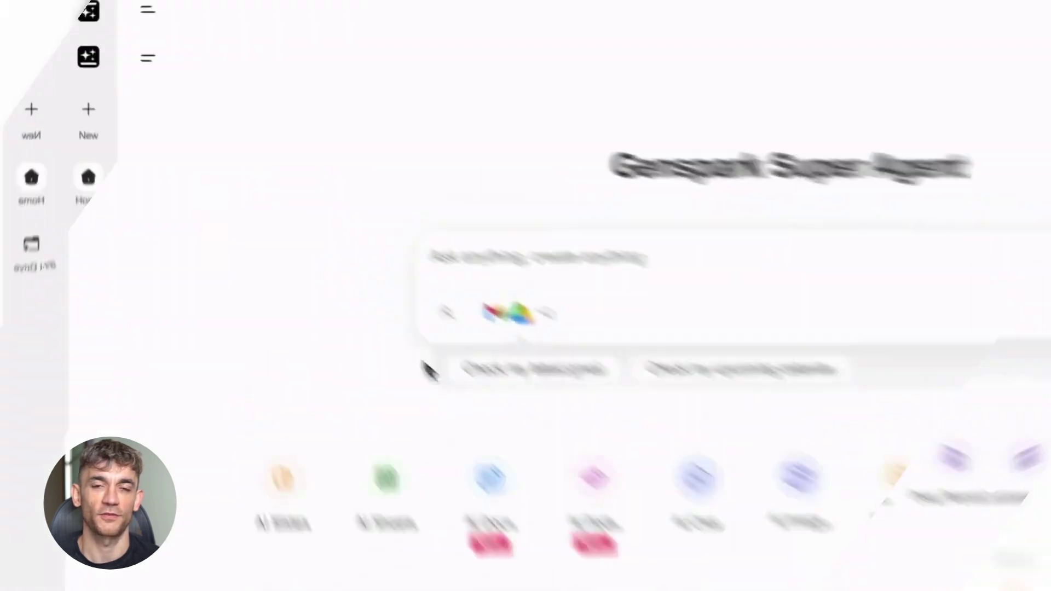
# - Start a new AI Chat and switch its model from Mixture-of-Agents to GPT-5 Pro
pyautogui.moveTo(44, 132)
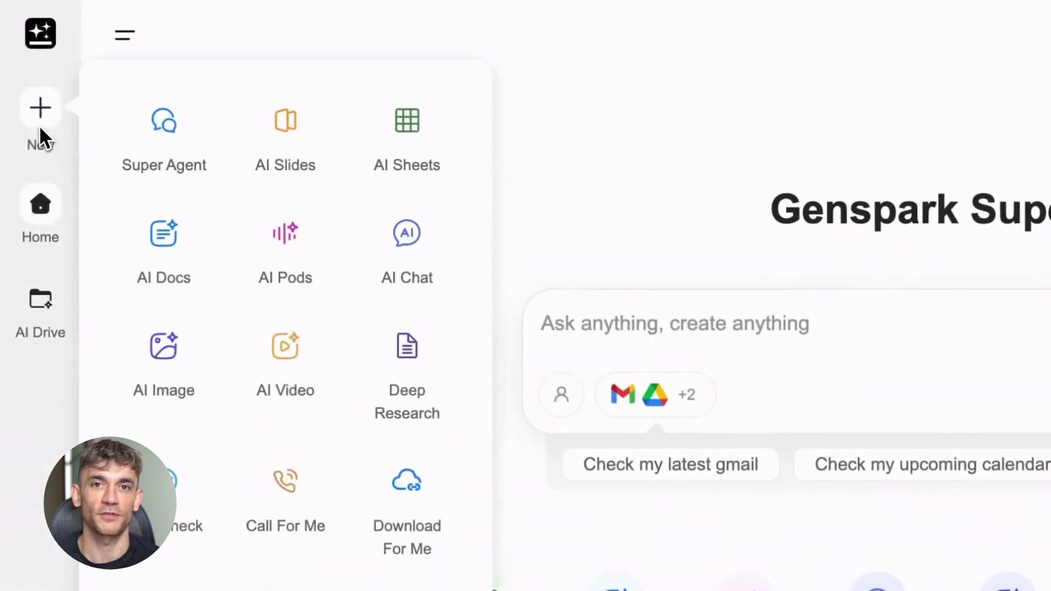
pyautogui.click(373, 256)
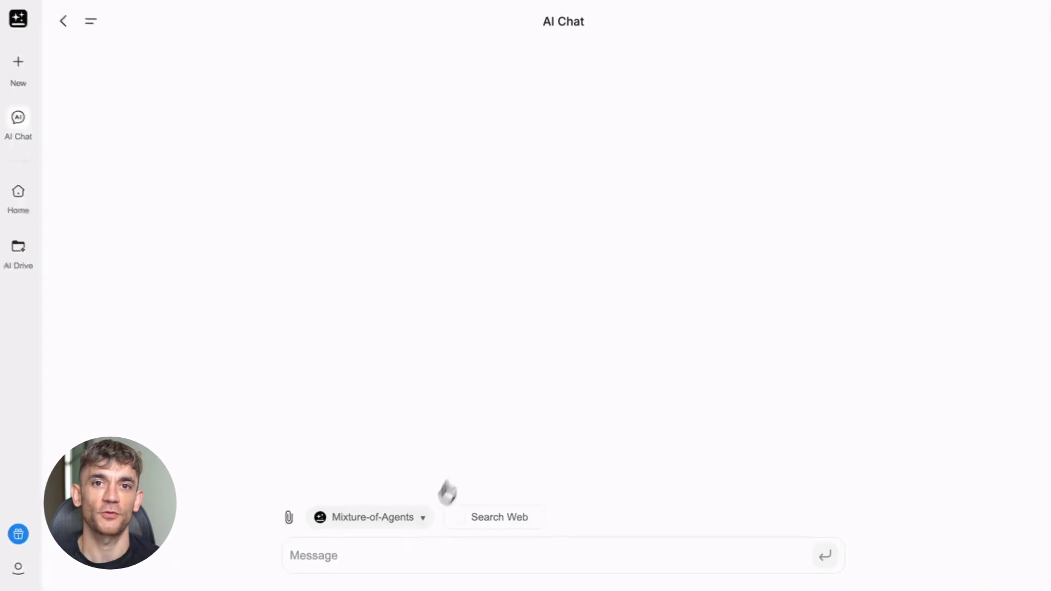
pyautogui.click(422, 519)
pyautogui.click(427, 220)
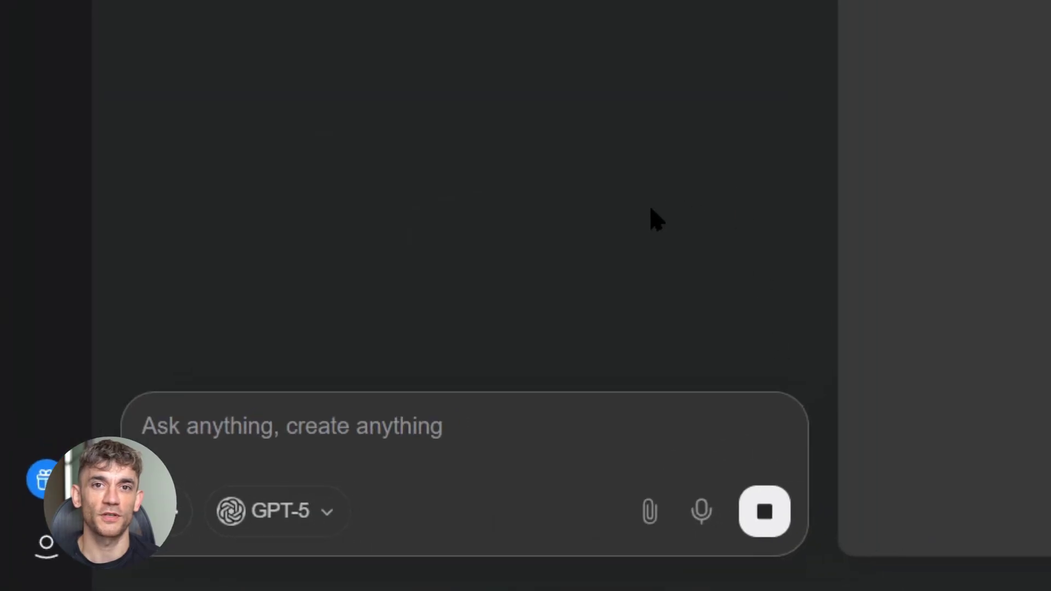
# - Review the MVP roadmap's key features and deliverables for the first two months
pyautogui.moveTo(141, 64); pyautogui.dragTo(282, 111)
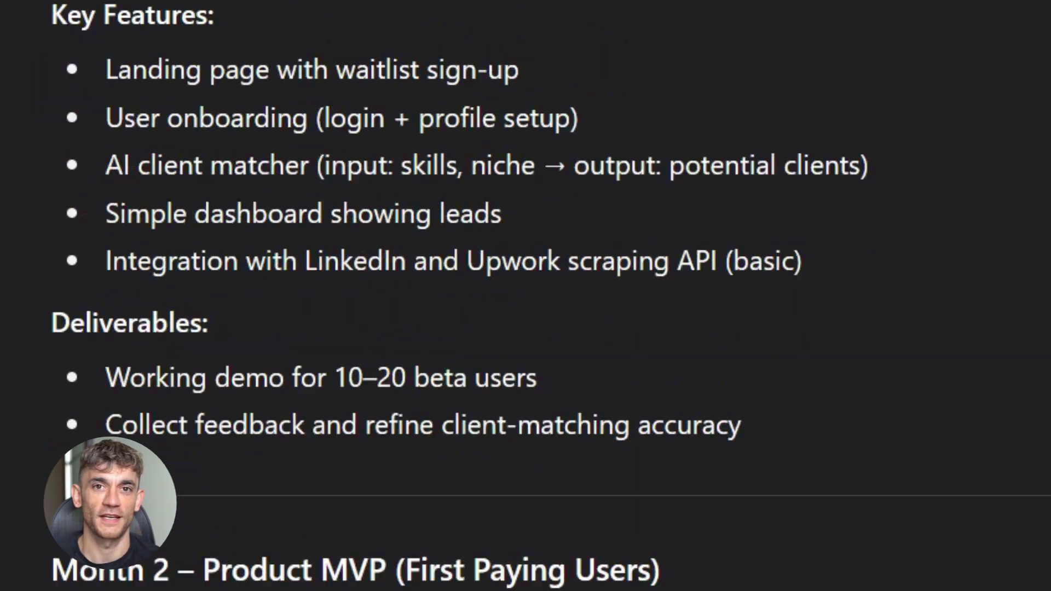
pyautogui.scroll(-5, 525, 295)
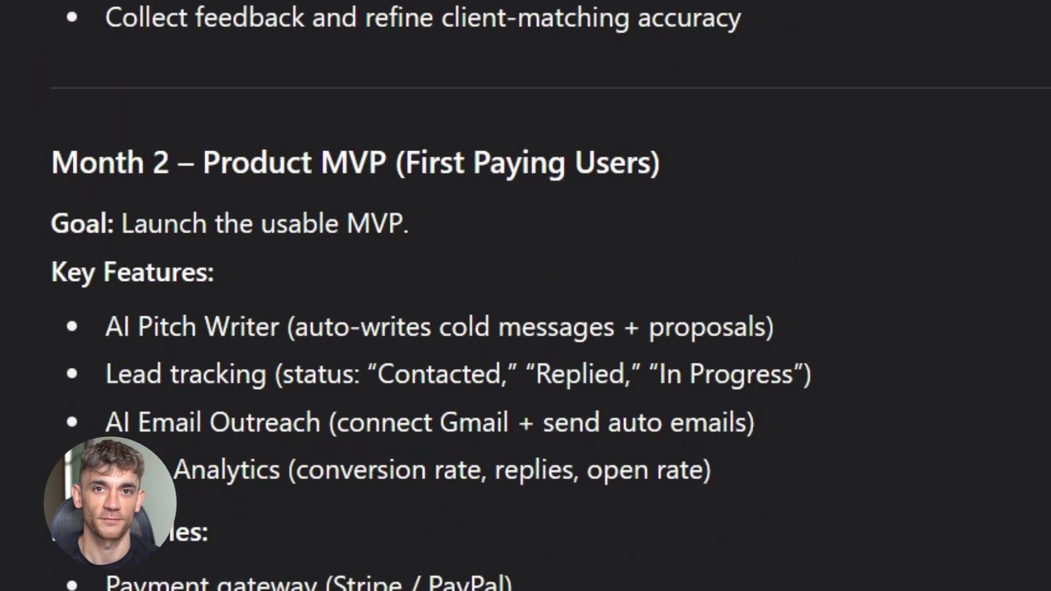
pyautogui.scroll(-10, 525, 296)
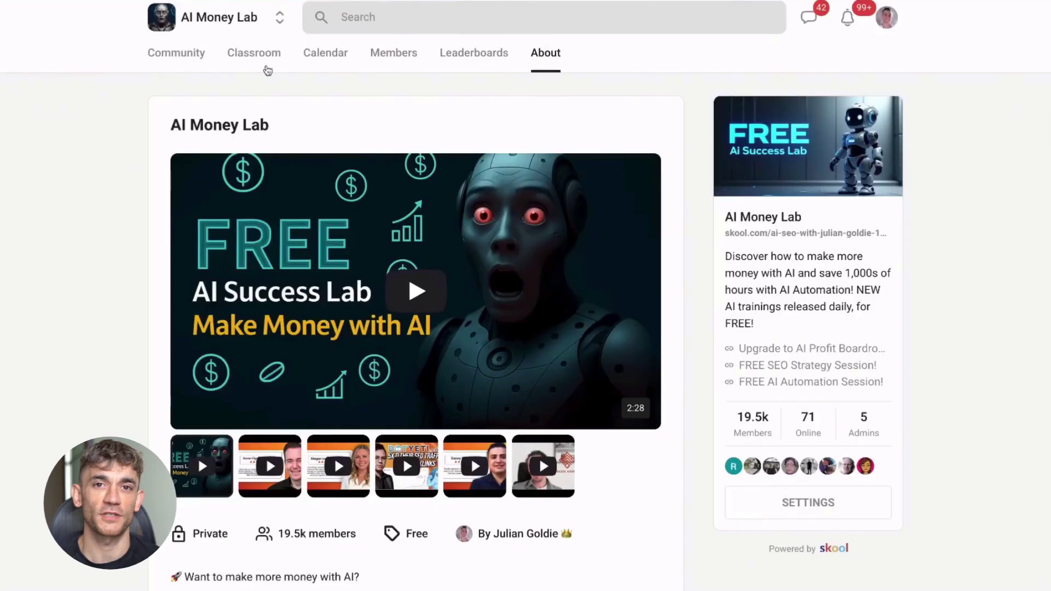
# - Switch to the AI Money Lab group on Skool and view its community feed and classroom
pyautogui.click(196, 67)
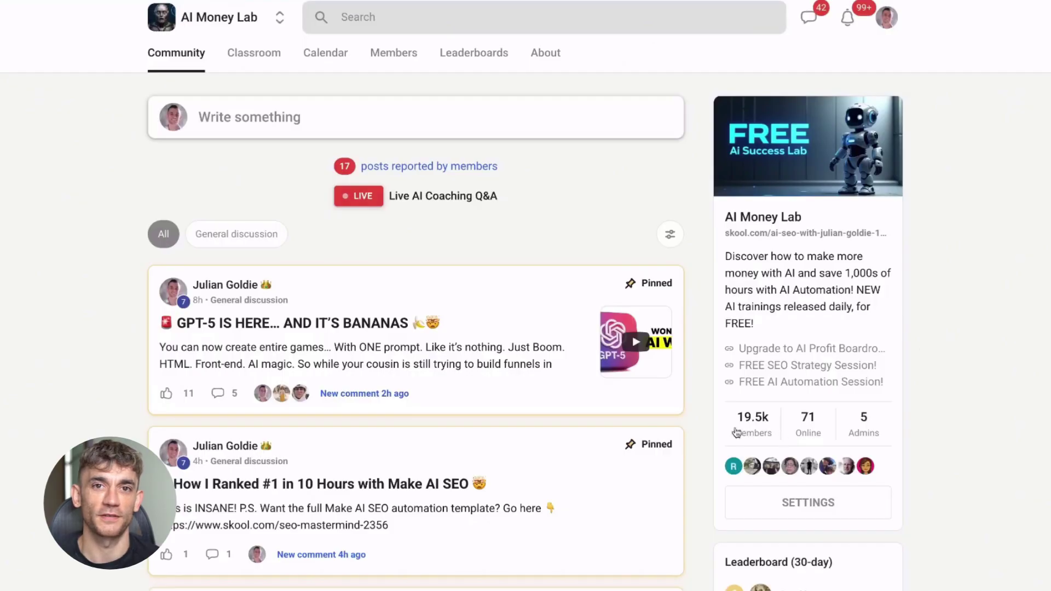
pyautogui.click(261, 64)
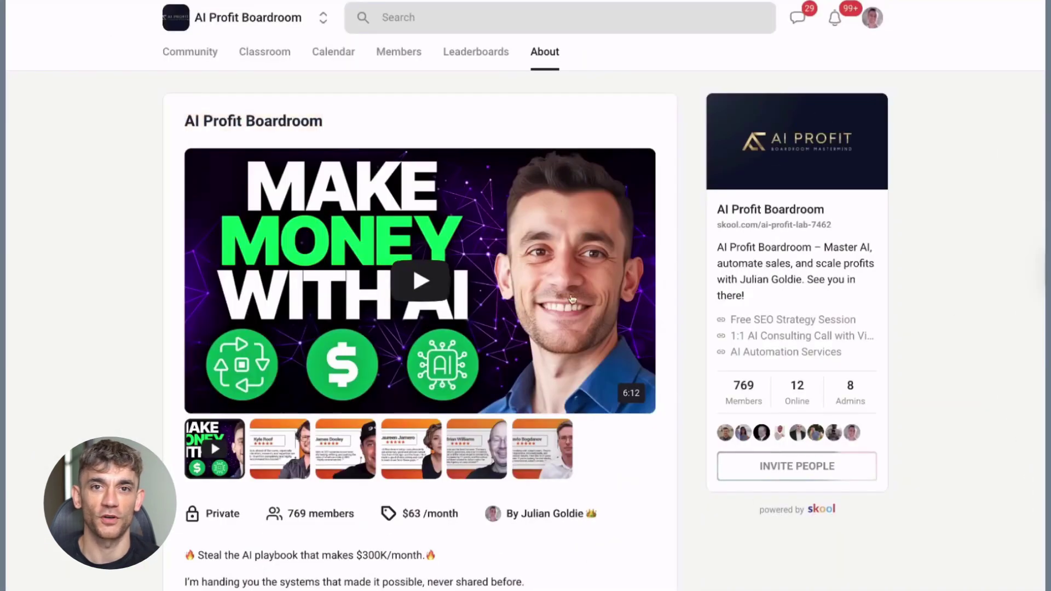
# - Browse the AI Profit Boardroom classroom courses and open the N8N Templates & Workflows course
pyautogui.click(268, 55)
pyautogui.scroll(-1, 705, 331)
pyautogui.scroll(-3, 705, 331)
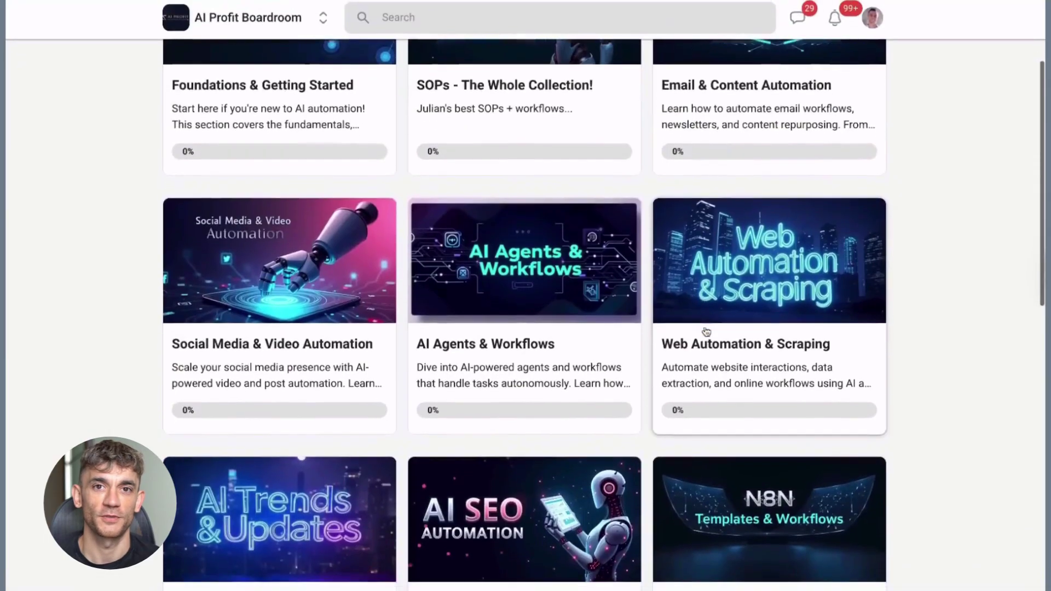
pyautogui.click(751, 414)
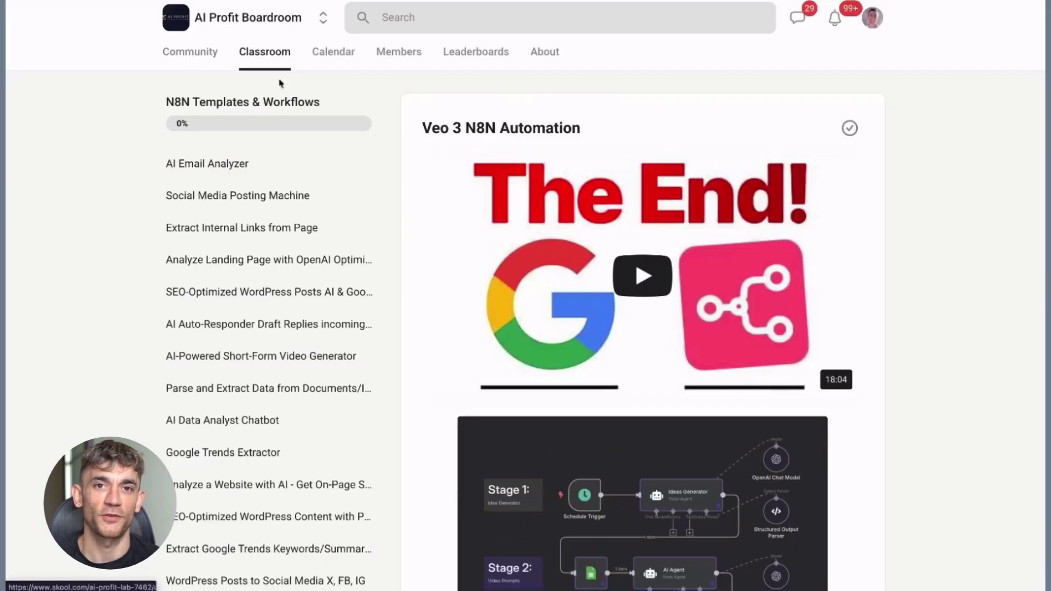
# - View the AI Profit Boardroom community feed, checking the pinned "Weekly wins!" and "Welcome to the AI Profit Boardroom! START HERE" posts
pyautogui.click(190, 51)
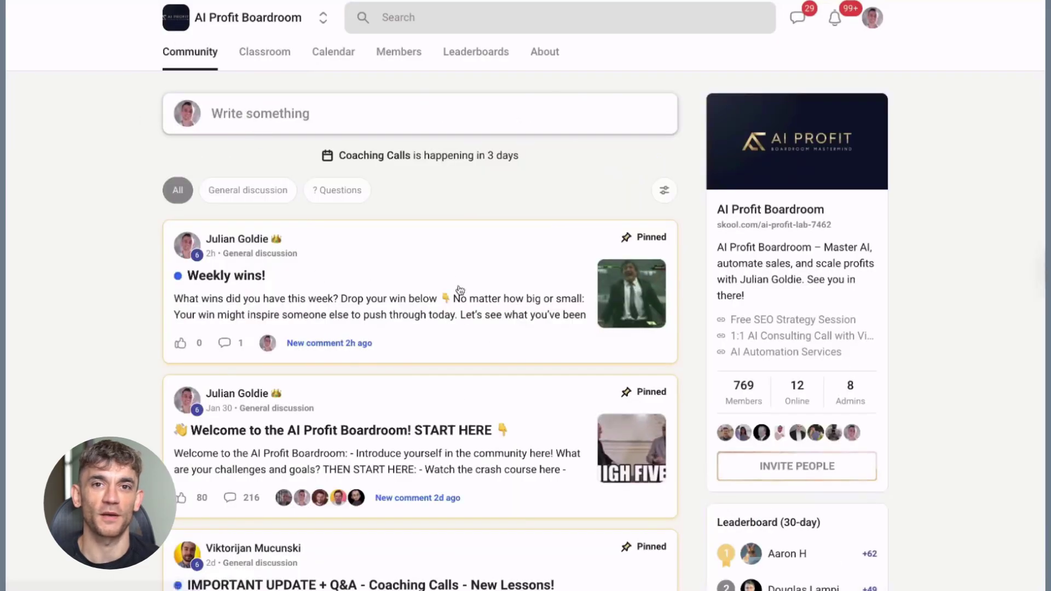
pyautogui.click(459, 290)
pyautogui.press('Escape')
pyautogui.scroll(-1, 383, 301)
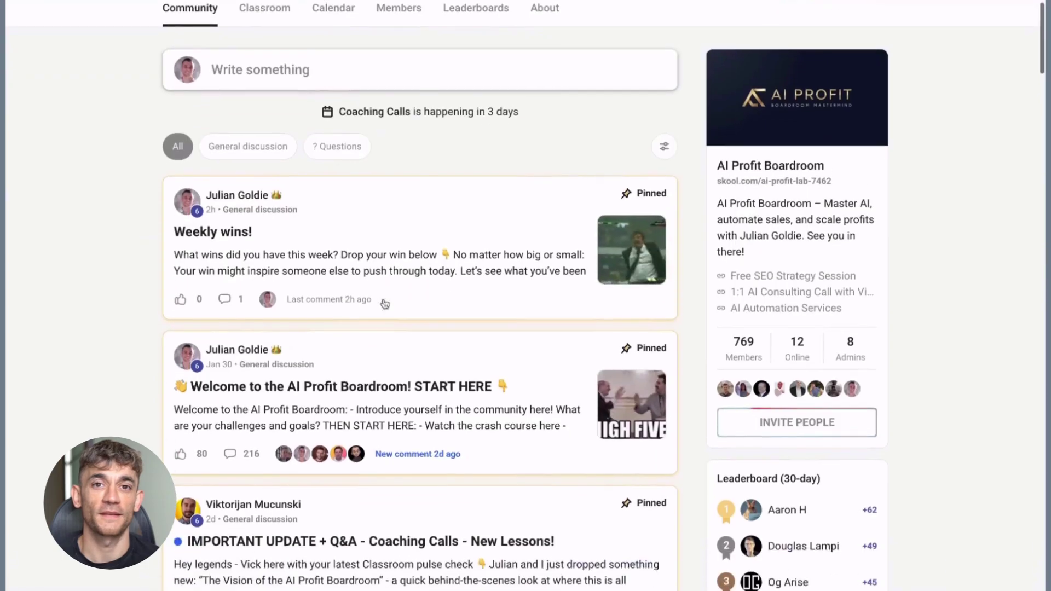
pyautogui.click(377, 405)
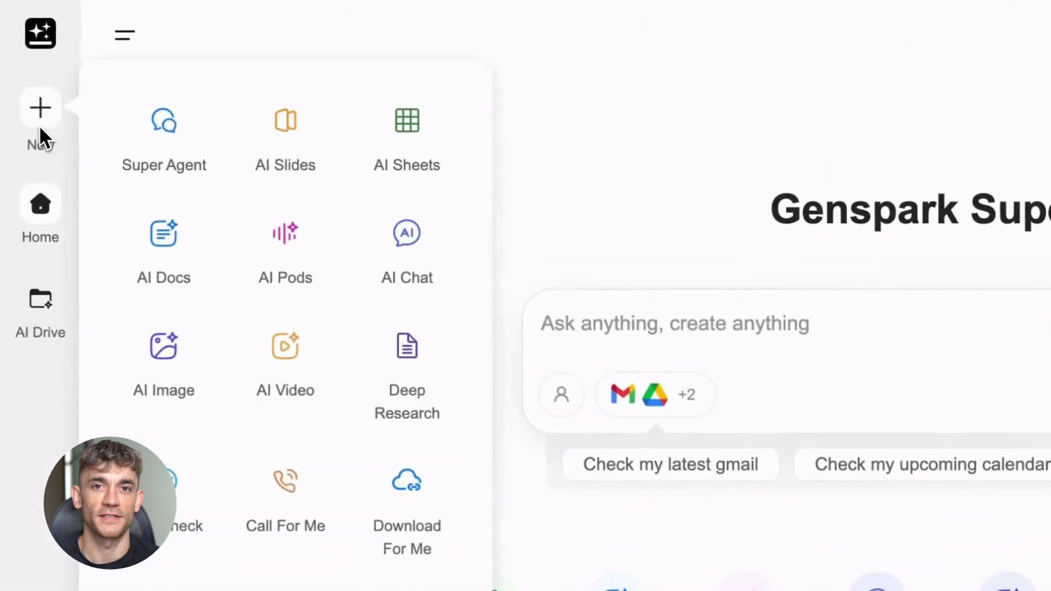
# - Return to Genspark and open an AI Chat with GPT-5 Pro as the model
pyautogui.click(386, 265)
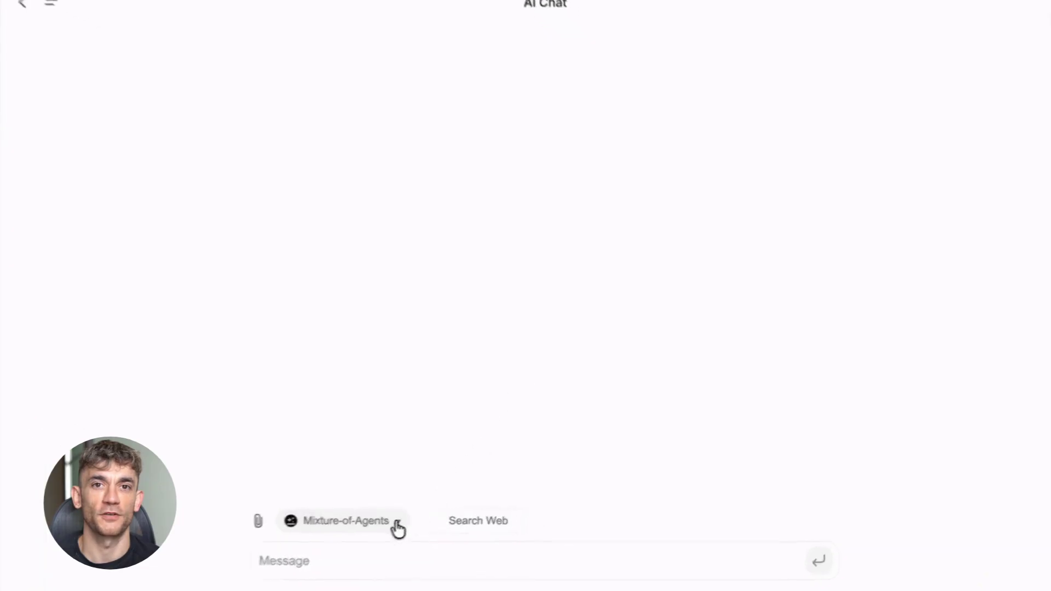
pyautogui.click(398, 528)
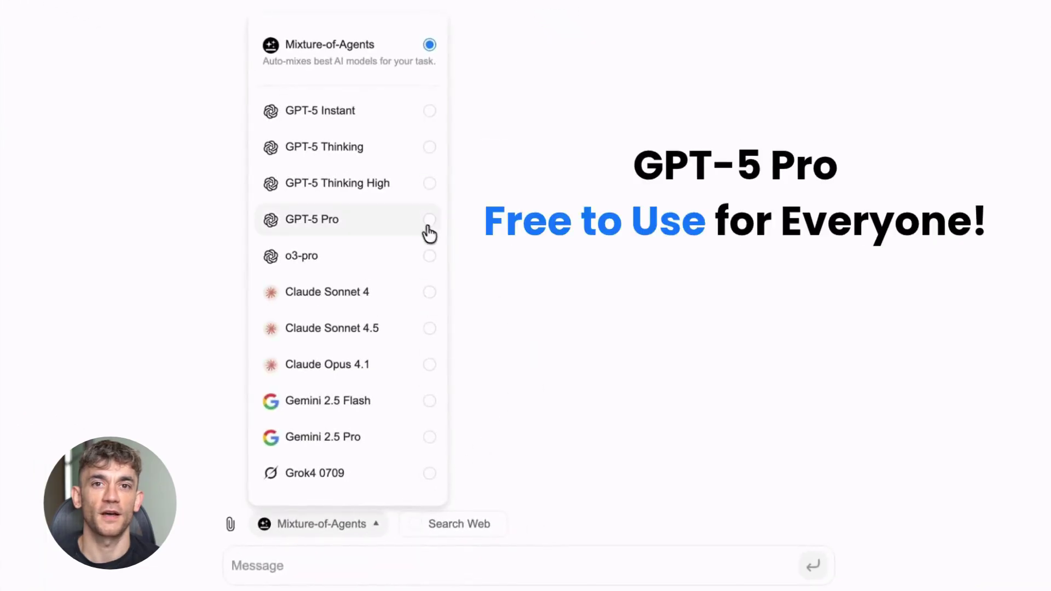
pyautogui.click(485, 174)
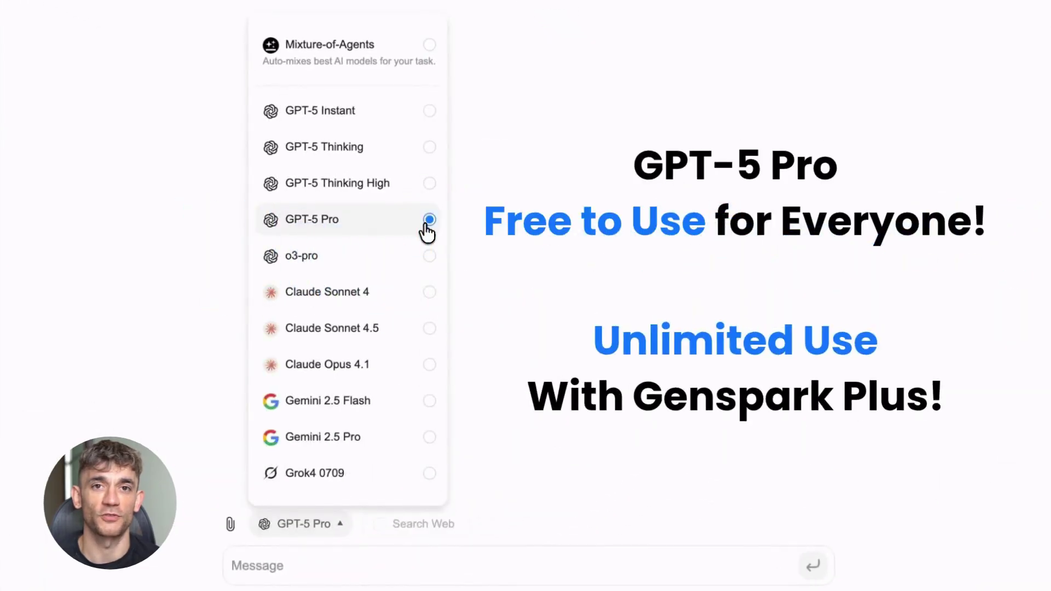